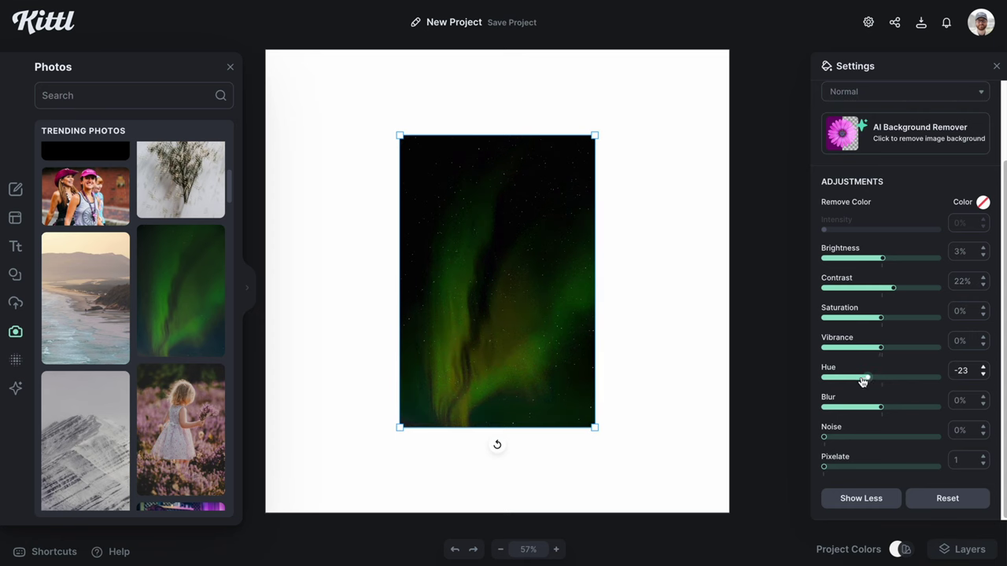
Adjust the hue of the aurora photo
{"action": "mouse_move", "coordinate": [863, 380]}
{"action": "left_mouse_down"}
{"action": "mouse_move", "coordinate": [844, 380]}
{"action": "mouse_move", "coordinate": [866, 380]}
{"action": "left_mouse_up"}
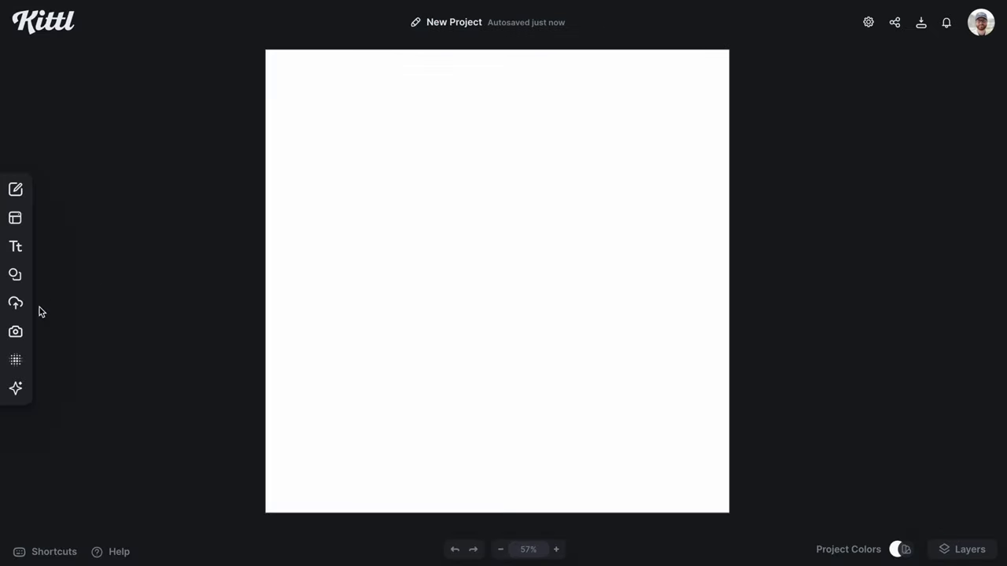
Add the green aurora photo from the trending stock photos and enlarge it on the canvas
{"action": "left_click", "coordinate": [16, 331]}
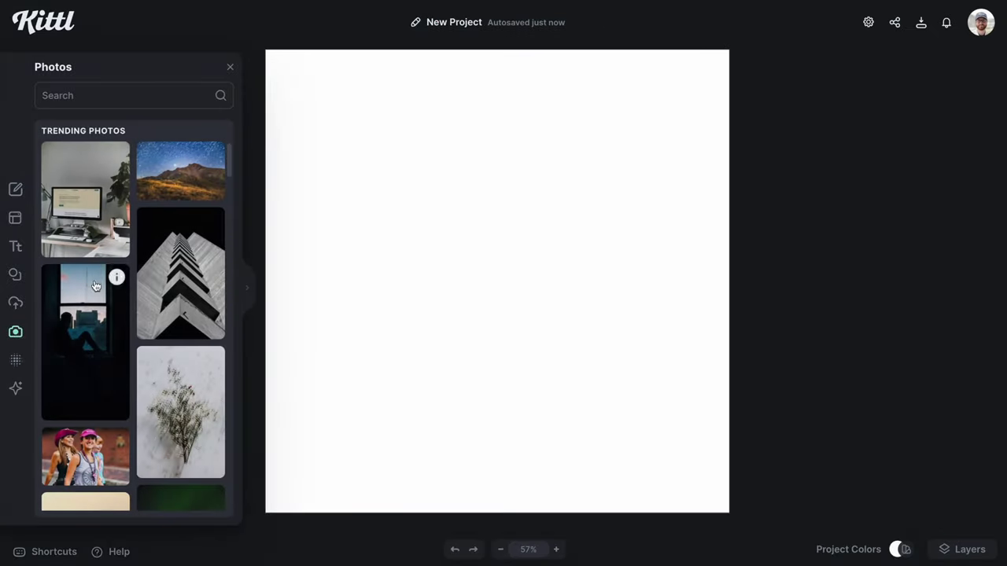
{"action": "scroll", "coordinate": [118, 264], "scroll_direction": "down", "scroll_amount": 4}
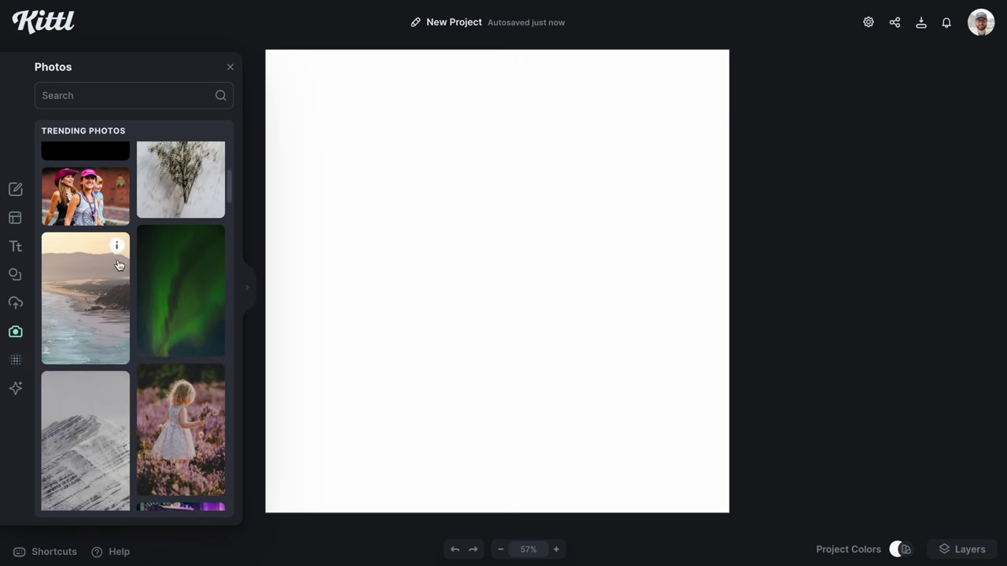
{"action": "left_click", "coordinate": [184, 306]}
{"action": "left_click_drag", "start_coordinate": [551, 206], "coordinate": [601, 143]}
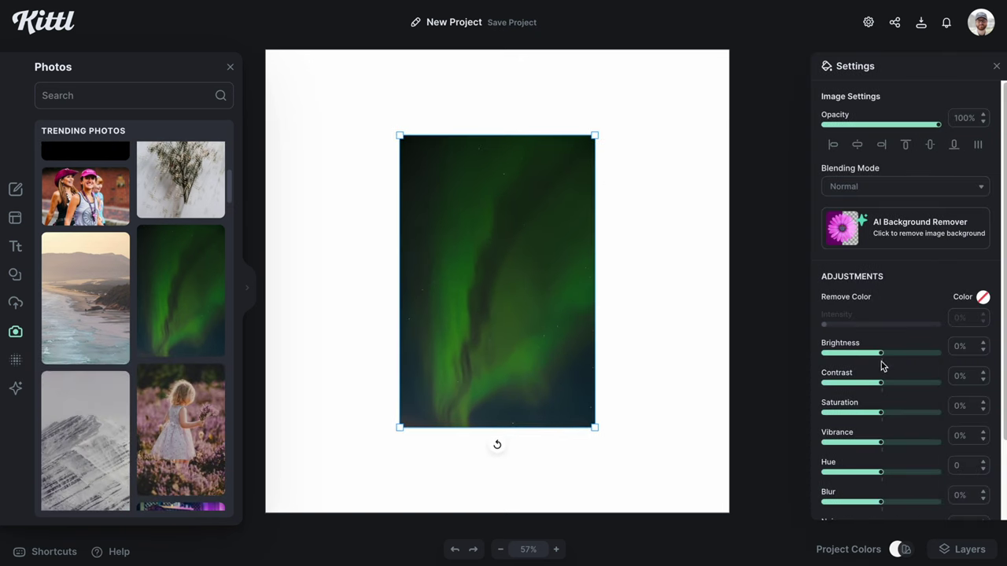
Set the aurora photo's brightness to 3%, contrast to 22% and blur to -5%
{"action": "scroll", "coordinate": [904, 271], "scroll_direction": "down", "scroll_amount": 3}
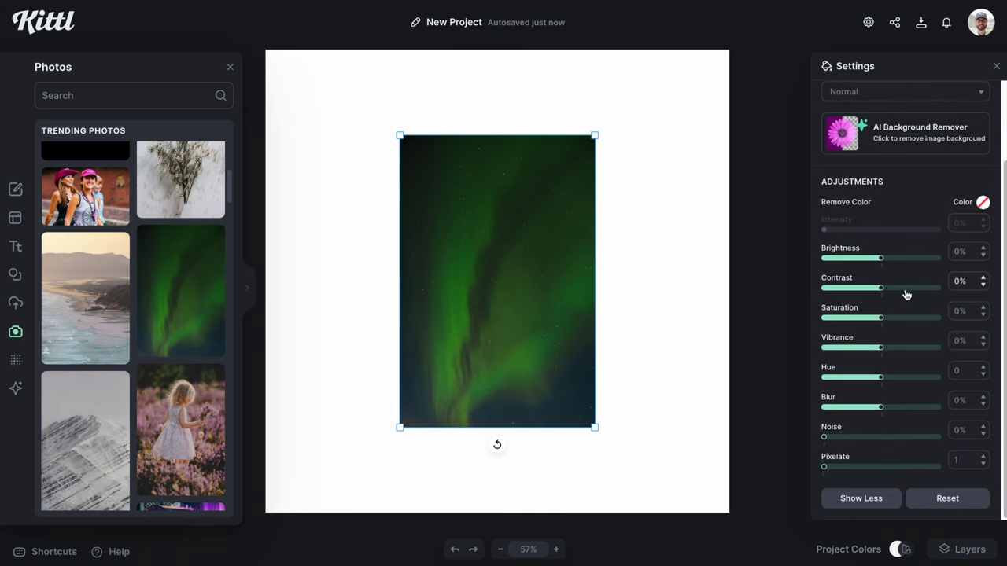
{"action": "left_click_drag", "start_coordinate": [881, 265], "coordinate": [893, 289]}
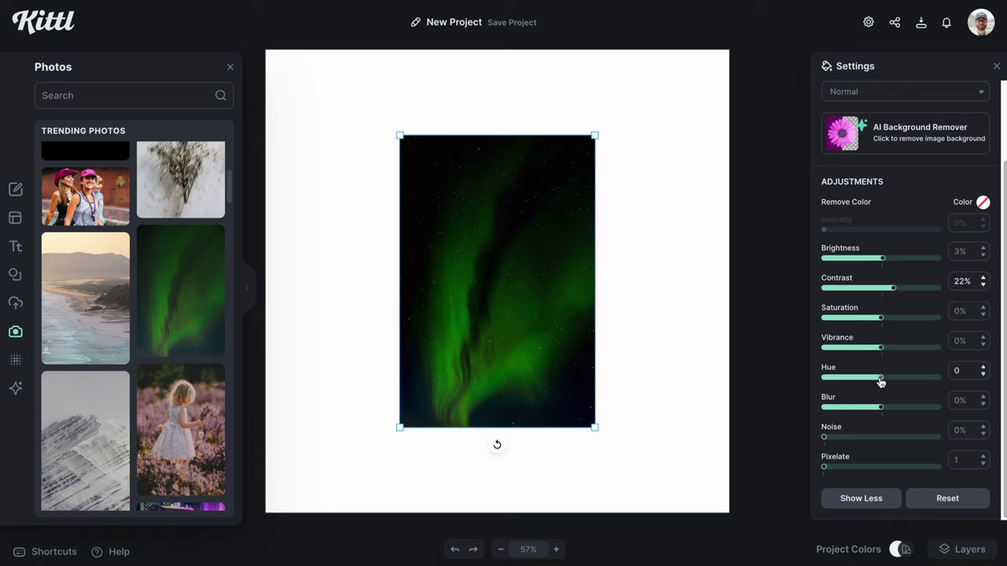
{"action": "mouse_move", "coordinate": [880, 380]}
{"action": "left_mouse_down"}
{"action": "mouse_move", "coordinate": [844, 381]}
{"action": "mouse_move", "coordinate": [921, 382]}
{"action": "mouse_move", "coordinate": [870, 380]}
{"action": "mouse_move", "coordinate": [882, 380]}
{"action": "left_mouse_up"}
{"action": "left_click_drag", "start_coordinate": [894, 412], "coordinate": [872, 409]}
{"action": "left_click_drag", "start_coordinate": [827, 440], "coordinate": [809, 470]}
{"action": "left_click", "coordinate": [861, 498]}
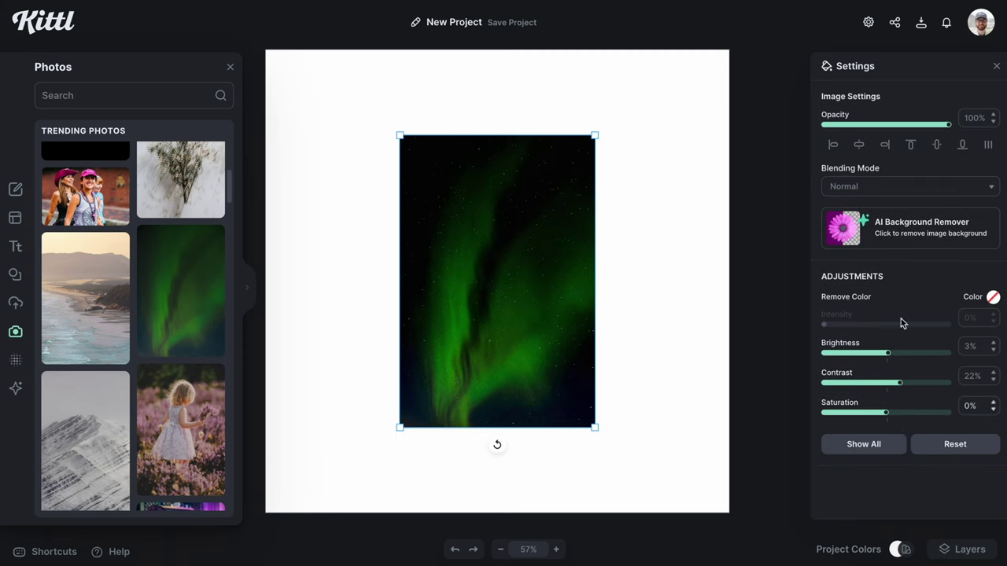
{"action": "left_click", "coordinate": [845, 446]}
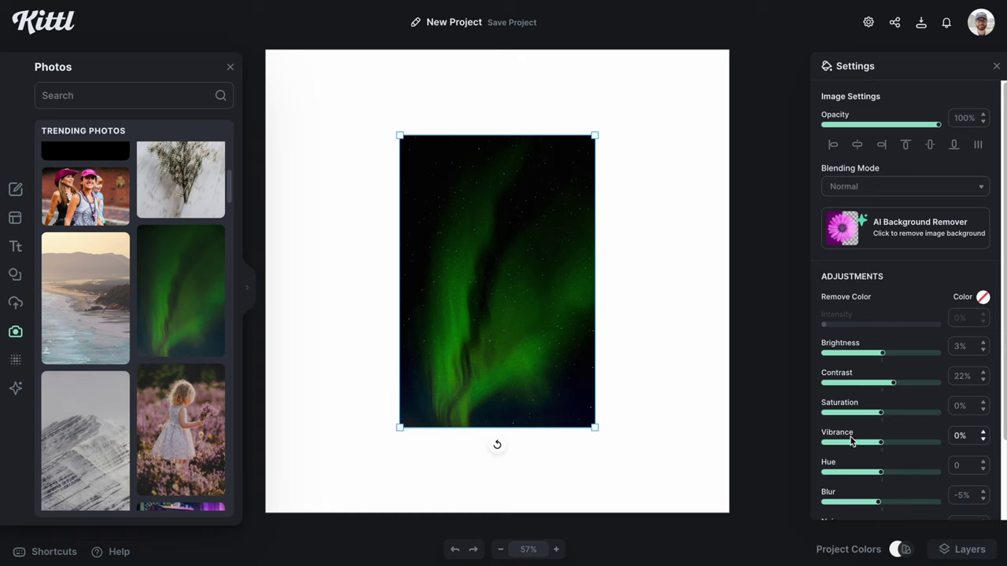
{"action": "left_click", "coordinate": [889, 189]}
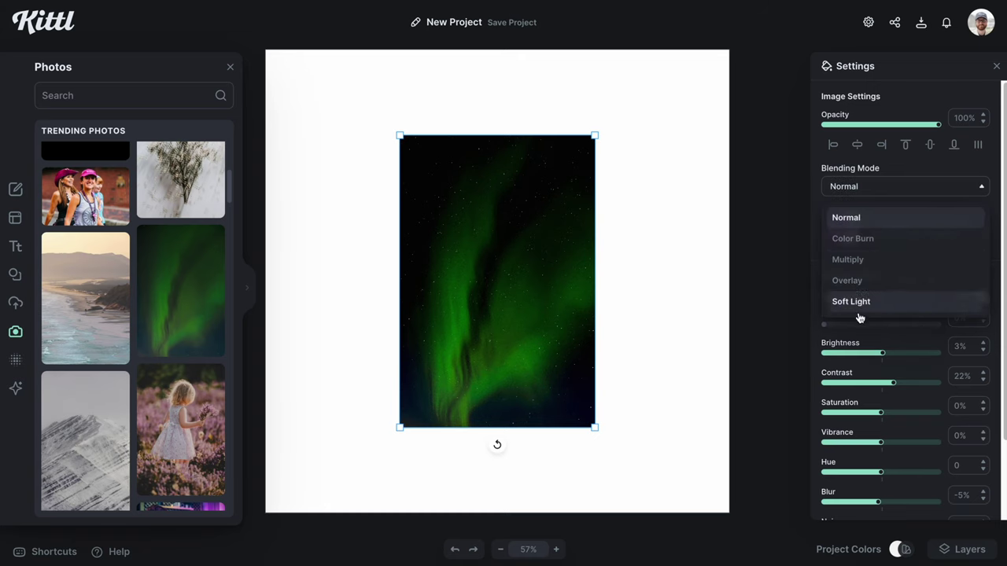
{"action": "left_click", "coordinate": [874, 190]}
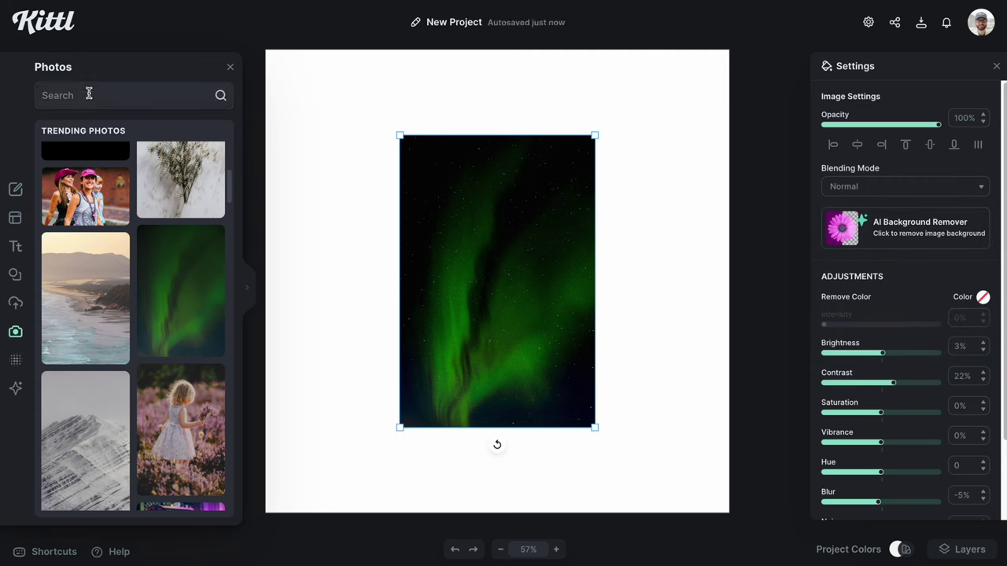
Generate an AI image in the Synthwave style from the prompt "a stary sky with a vibrant milkyway"
{"action": "left_click", "coordinate": [17, 391]}
{"action": "left_click", "coordinate": [78, 216]}
{"action": "type", "text": "a"}
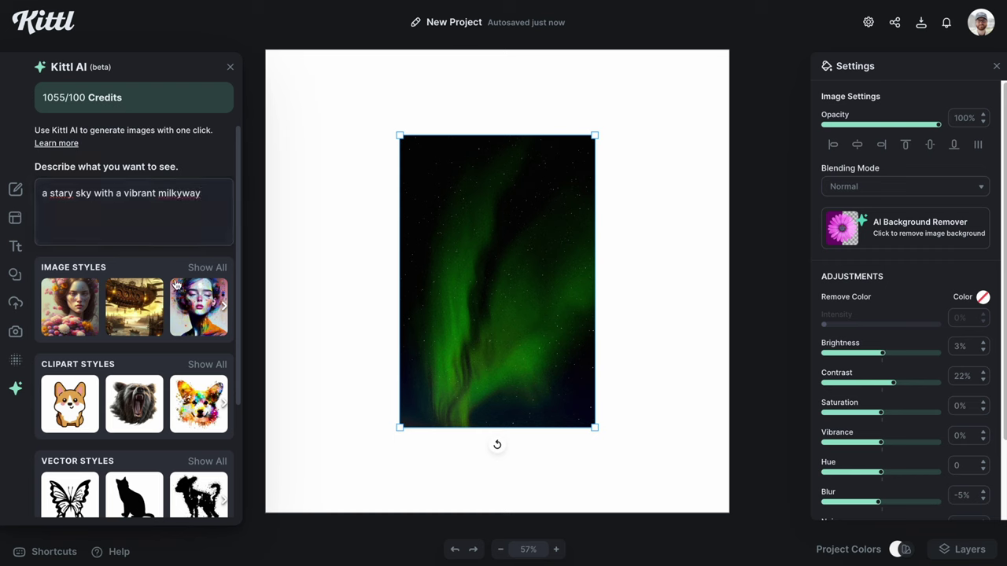
{"action": "left_click", "coordinate": [211, 268]}
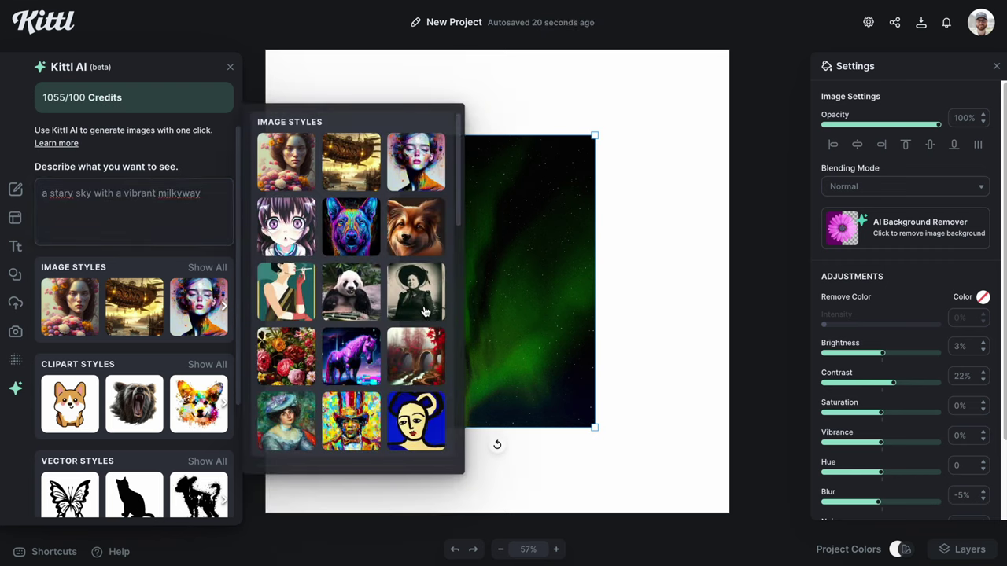
{"action": "scroll", "coordinate": [353, 340], "scroll_direction": "down", "scroll_amount": 2}
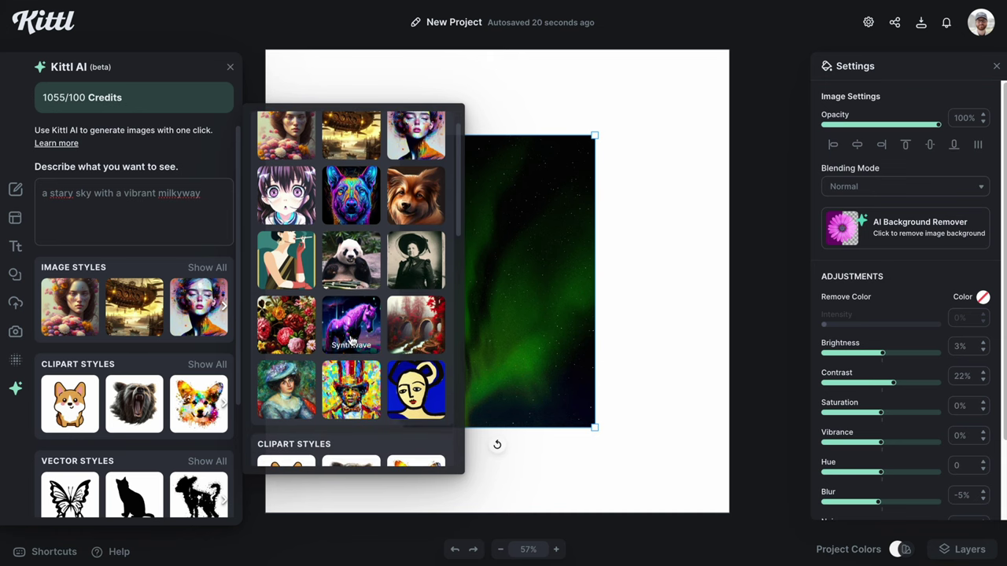
{"action": "left_click", "coordinate": [352, 333]}
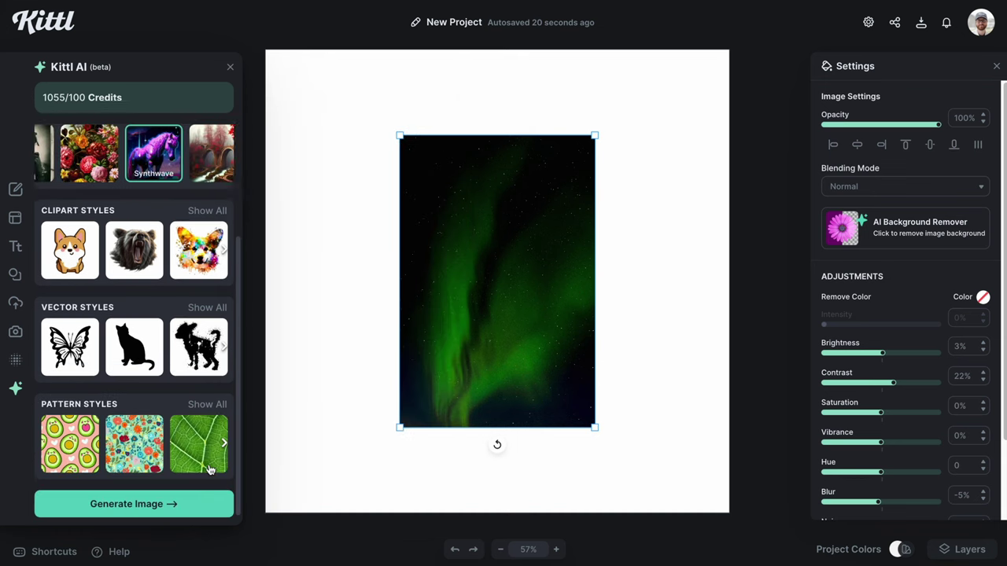
{"action": "left_click", "coordinate": [156, 504]}
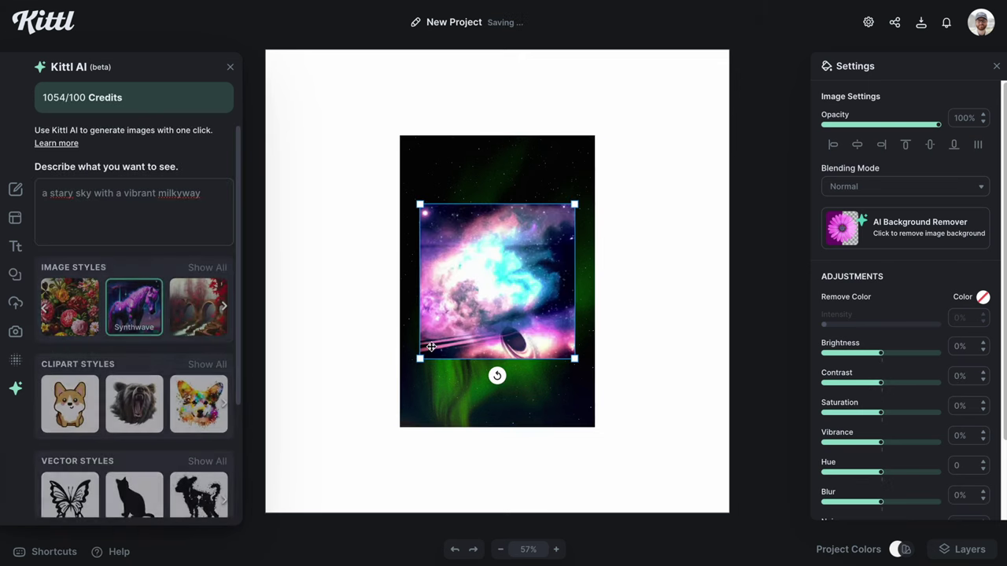
Enlarge the generated galaxy image over the aurora photo and try its brightness and hue adjustments
{"action": "left_click_drag", "start_coordinate": [428, 355], "coordinate": [338, 355]}
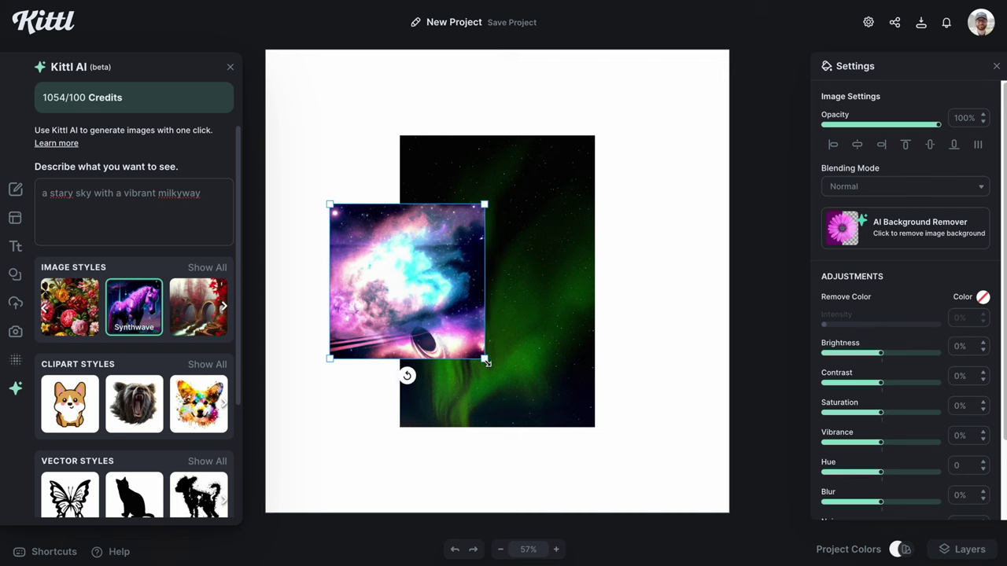
{"action": "left_click_drag", "start_coordinate": [485, 360], "coordinate": [595, 469]}
{"action": "left_click_drag", "start_coordinate": [479, 399], "coordinate": [479, 353]}
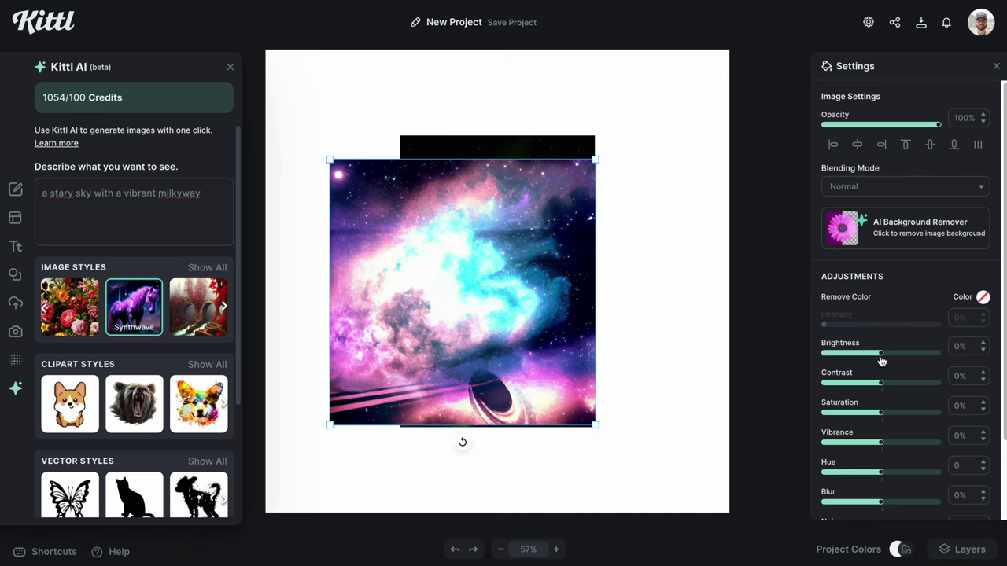
{"action": "mouse_move", "coordinate": [881, 358]}
{"action": "left_mouse_down"}
{"action": "mouse_move", "coordinate": [853, 356]}
{"action": "mouse_move", "coordinate": [899, 356]}
{"action": "mouse_move", "coordinate": [881, 365]}
{"action": "left_mouse_up"}
{"action": "mouse_move", "coordinate": [882, 477]}
{"action": "left_mouse_down"}
{"action": "mouse_move", "coordinate": [836, 474]}
{"action": "mouse_move", "coordinate": [925, 471]}
{"action": "mouse_move", "coordinate": [881, 472]}
{"action": "left_mouse_up"}
Delete the aurora photo behind the galaxy image and adjust the galaxy image's hue
{"action": "left_click_drag", "start_coordinate": [548, 142], "coordinate": [643, 145]}
{"action": "key", "text": "Delete"}
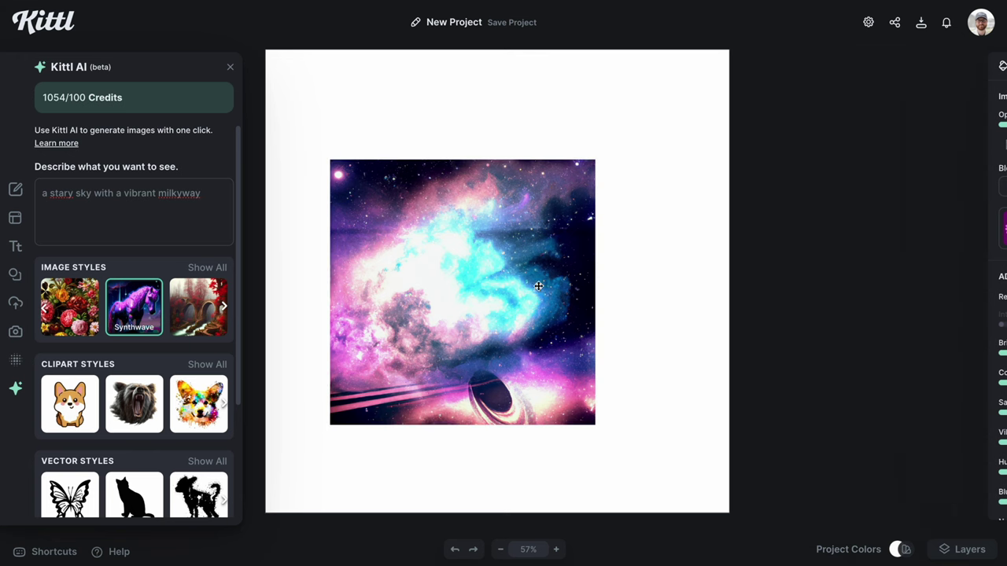
{"action": "left_click_drag", "start_coordinate": [880, 476], "coordinate": [856, 502]}
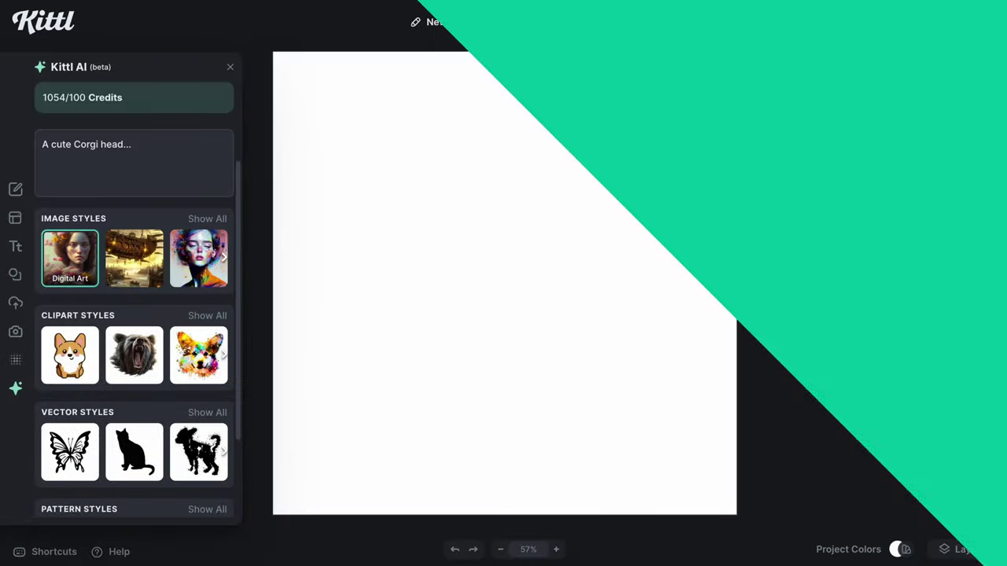
Generate a Digital Art image from the prompt "a vibrant meadow of flowers" and enlarge it to nearly fill the canvas
{"action": "type", "text": "a vibrant meadow of flowers"}
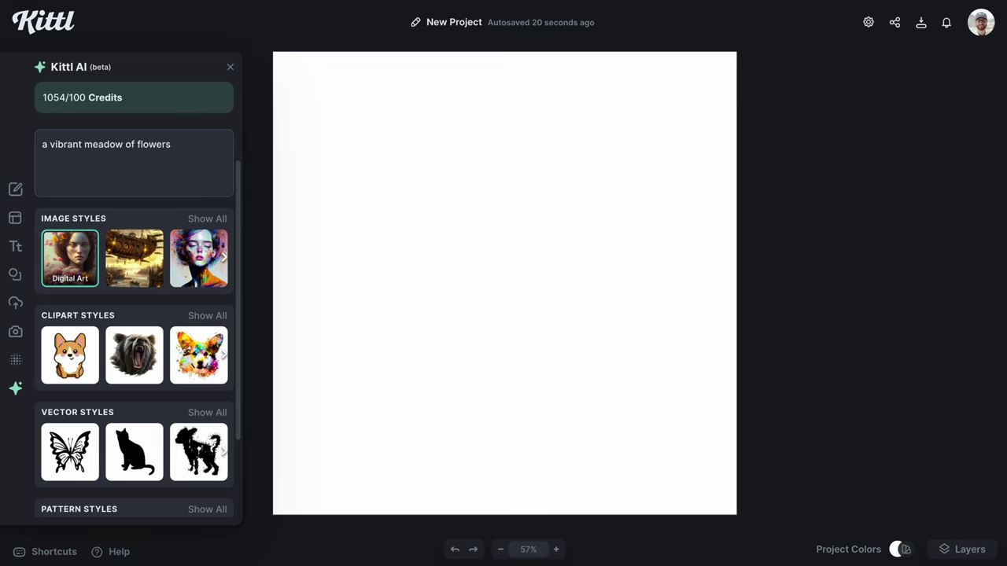
{"action": "scroll", "coordinate": [139, 299], "scroll_direction": "down", "scroll_amount": 3}
{"action": "left_click", "coordinate": [113, 506]}
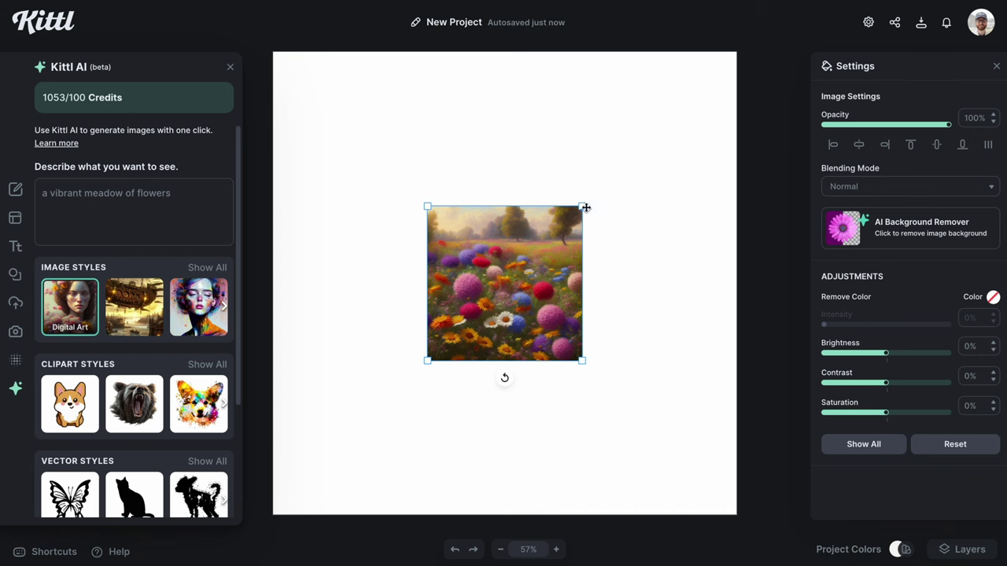
{"action": "left_click_drag", "start_coordinate": [585, 205], "coordinate": [717, 70]}
Set the meadow image's brightness to -11%, contrast to 6%, saturation to -3%, hue to -37 and blur to -6%, and enlarge it to cover the canvas
{"action": "left_click", "coordinate": [874, 446]}
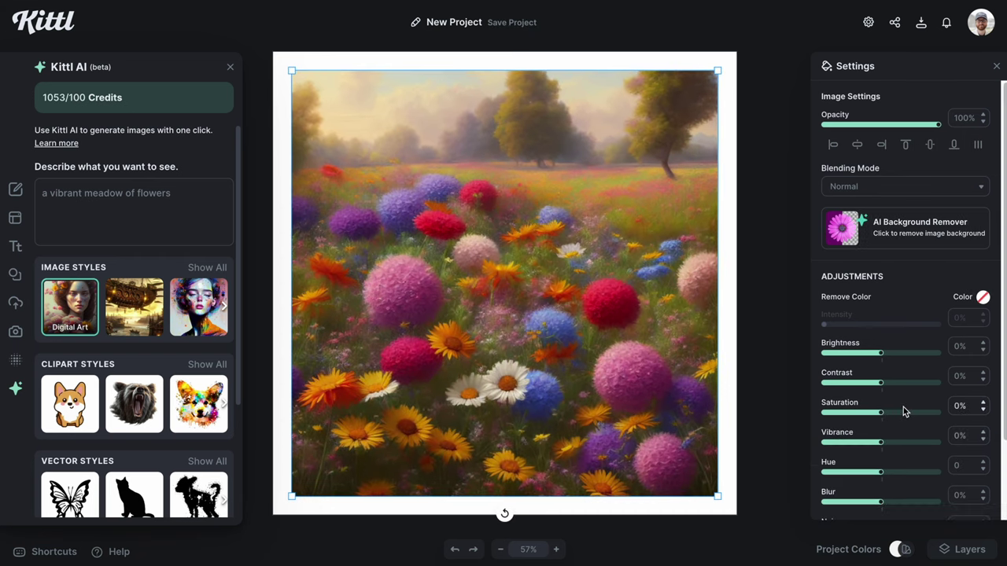
{"action": "mouse_move", "coordinate": [881, 477]}
{"action": "left_mouse_down"}
{"action": "mouse_move", "coordinate": [905, 477]}
{"action": "mouse_move", "coordinate": [868, 473]}
{"action": "left_mouse_up"}
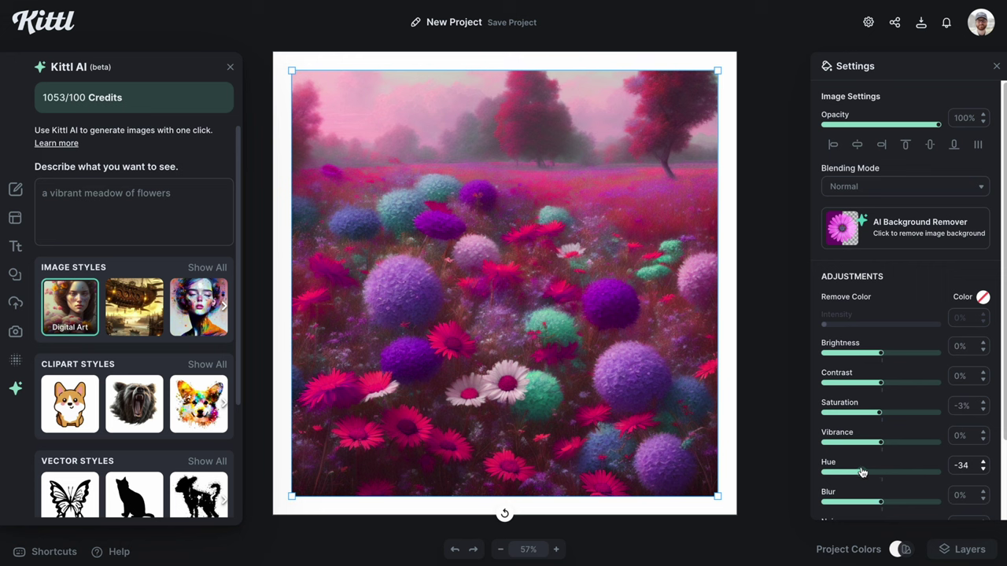
{"action": "left_click_drag", "start_coordinate": [883, 386], "coordinate": [874, 351]}
{"action": "left_click_drag", "start_coordinate": [880, 502], "coordinate": [876, 504]}
{"action": "scroll", "coordinate": [881, 441], "scroll_direction": "down", "scroll_amount": 2}
{"action": "scroll", "coordinate": [881, 440], "scroll_direction": "up", "scroll_amount": 2}
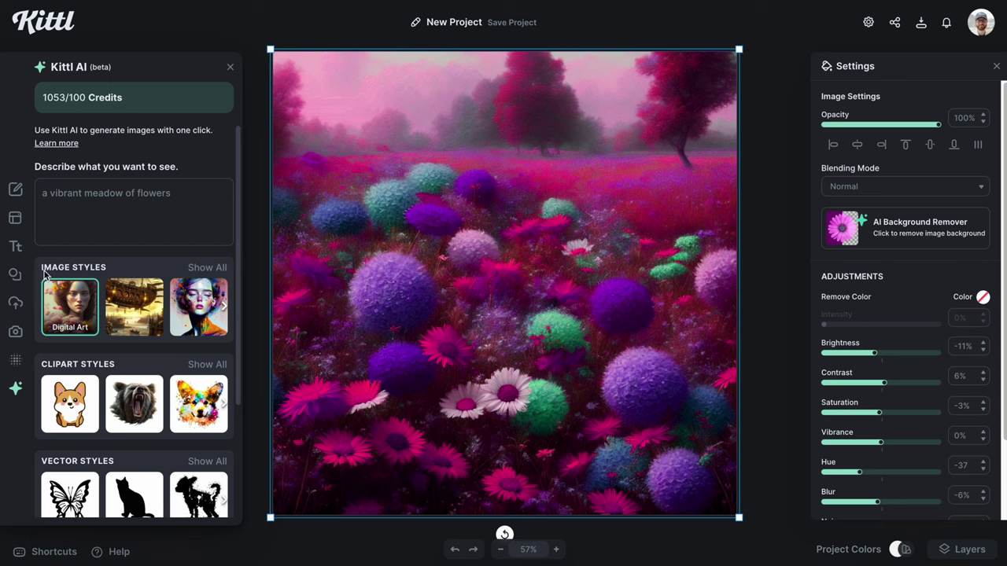
Open the full Large Frames collection among the ornament elements
{"action": "left_click", "coordinate": [15, 273]}
{"action": "left_click", "coordinate": [108, 131]}
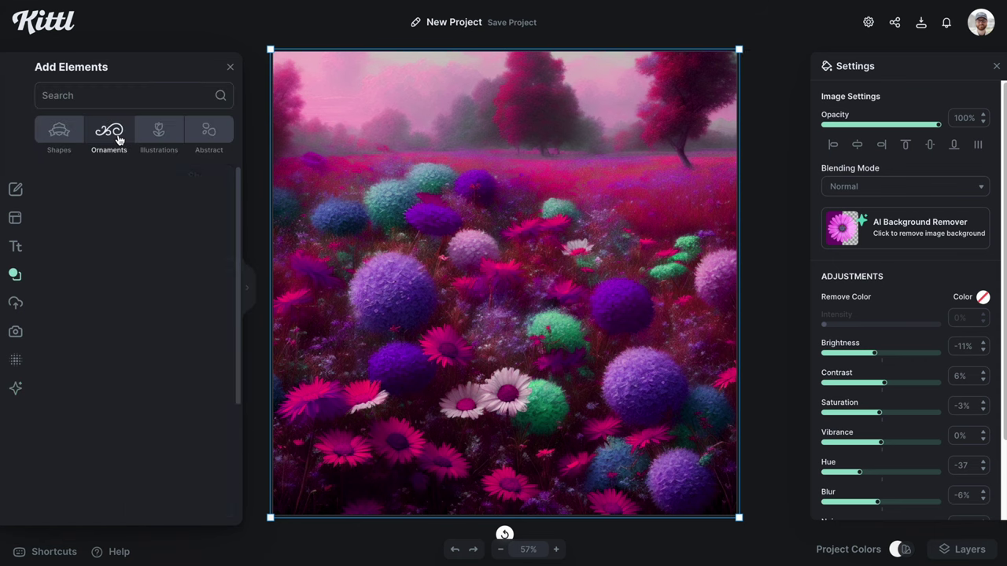
{"action": "scroll", "coordinate": [134, 207], "scroll_direction": "down", "scroll_amount": 5}
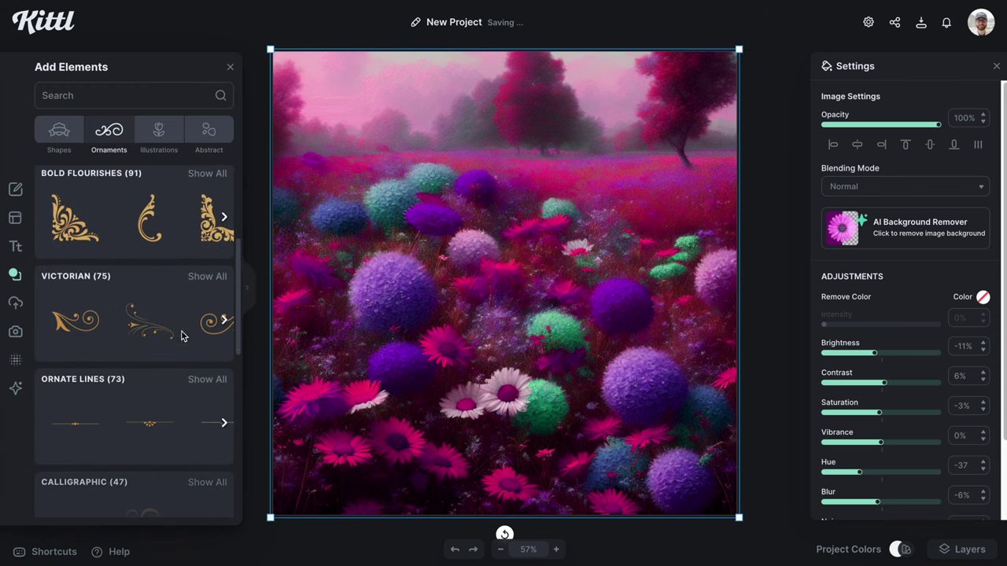
{"action": "scroll", "coordinate": [182, 338], "scroll_direction": "down", "scroll_amount": 5}
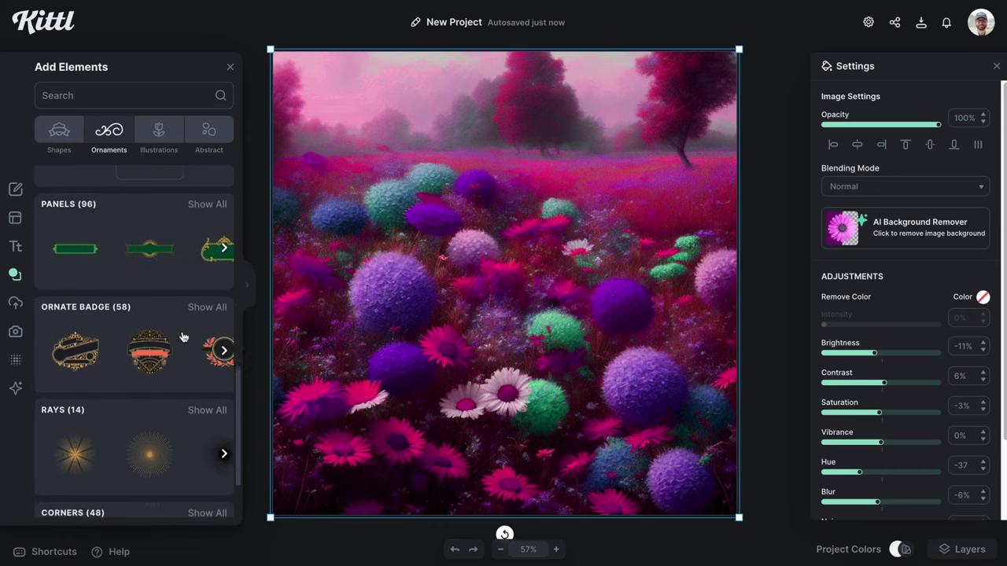
{"action": "scroll", "coordinate": [183, 337], "scroll_direction": "down", "scroll_amount": 5}
{"action": "left_click", "coordinate": [201, 355]}
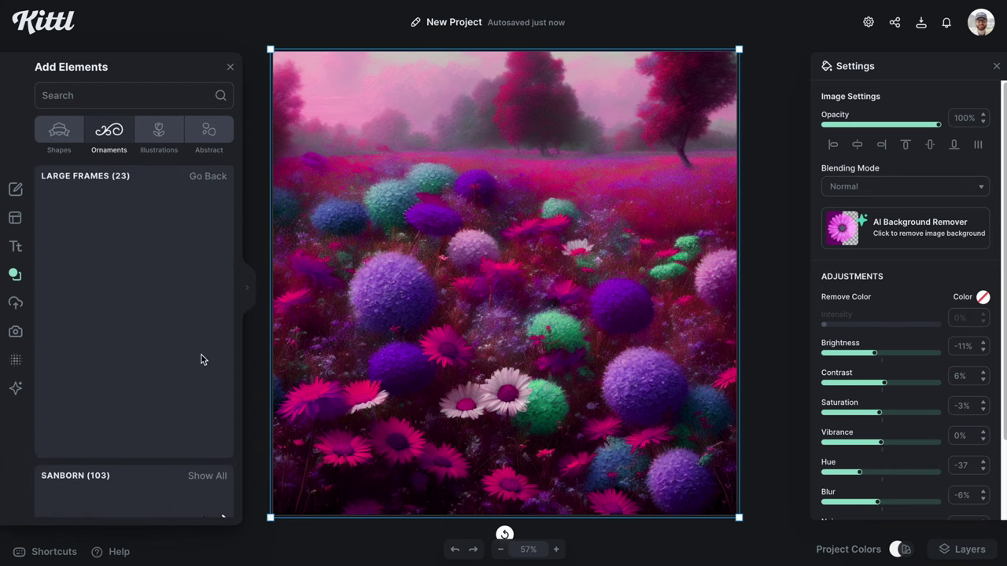
Add the square gold frame with ornate corners and enlarge it to sit just inside the canvas edges
{"action": "scroll", "coordinate": [194, 280], "scroll_direction": "down", "scroll_amount": 2}
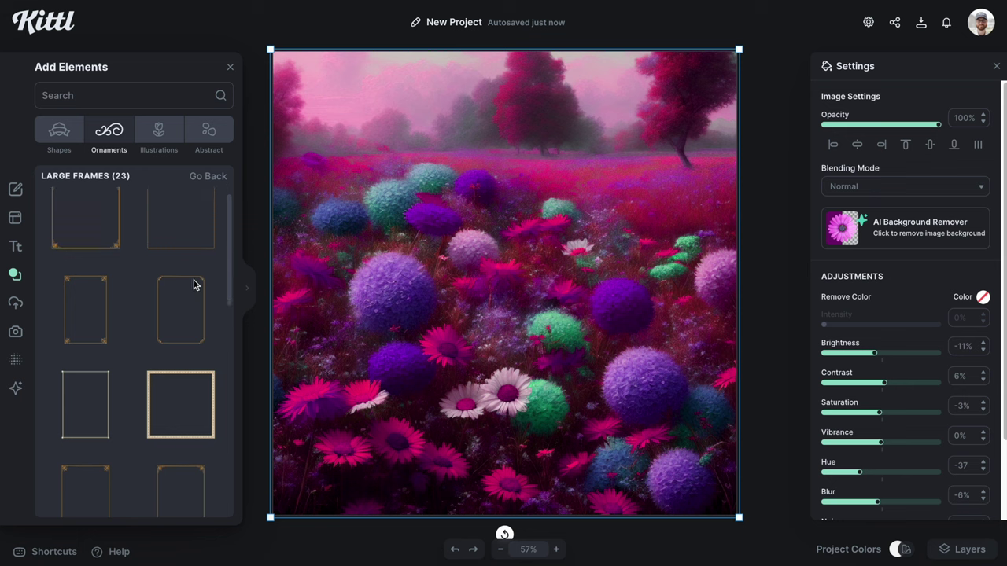
{"action": "scroll", "coordinate": [195, 288], "scroll_direction": "down", "scroll_amount": 5}
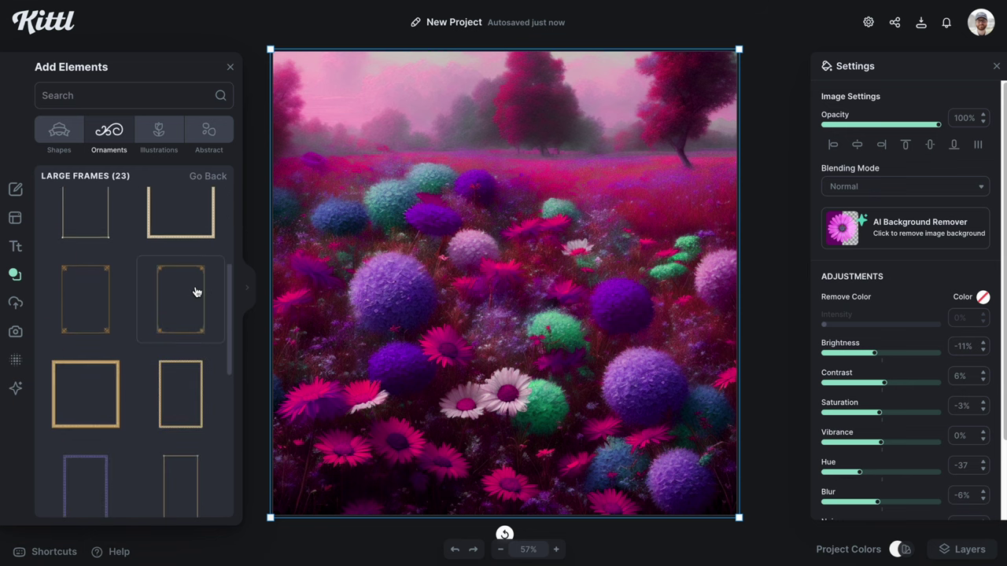
{"action": "key", "text": "Escape"}
{"action": "scroll", "coordinate": [189, 334], "scroll_direction": "down", "scroll_amount": 4}
{"action": "scroll", "coordinate": [188, 339], "scroll_direction": "down", "scroll_amount": 3}
{"action": "scroll", "coordinate": [187, 339], "scroll_direction": "up", "scroll_amount": 8}
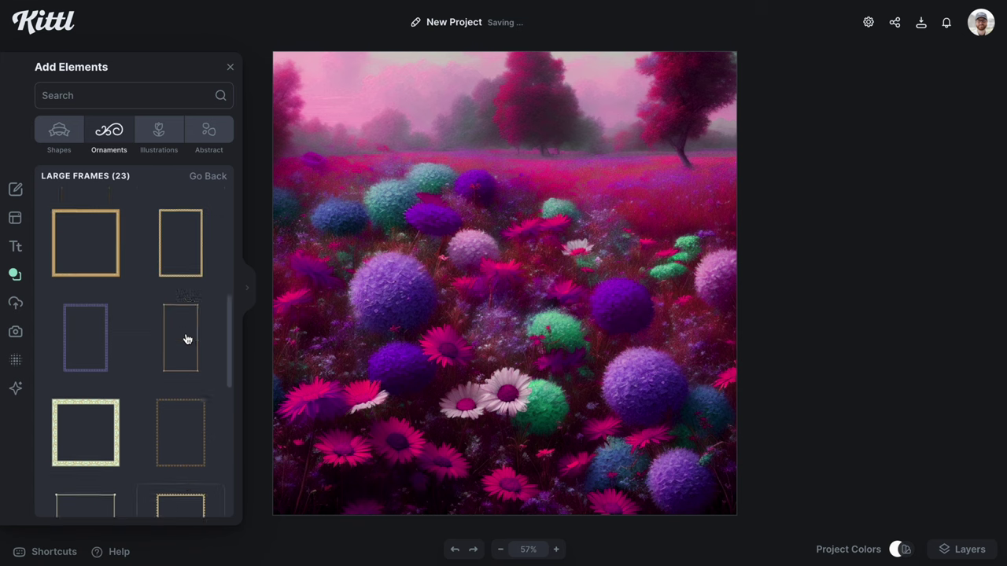
{"action": "scroll", "coordinate": [187, 339], "scroll_direction": "up", "scroll_amount": 2}
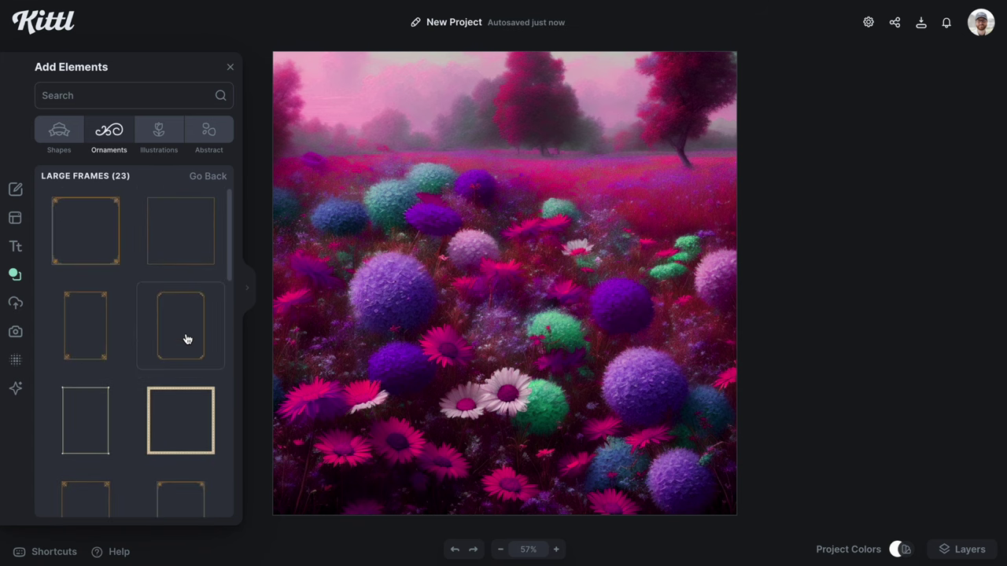
{"action": "left_click", "coordinate": [115, 271]}
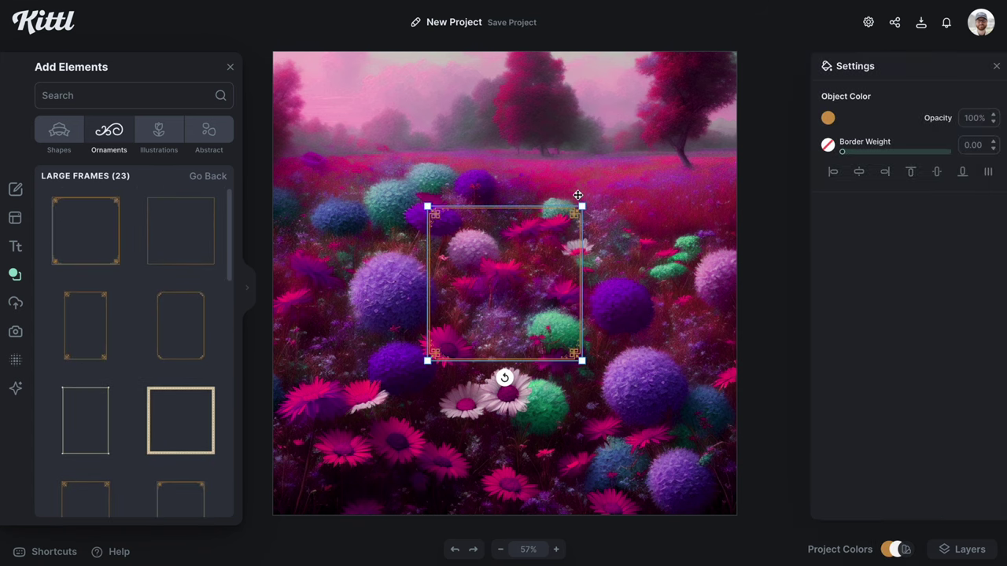
{"action": "left_click_drag", "start_coordinate": [583, 205], "coordinate": [727, 63]}
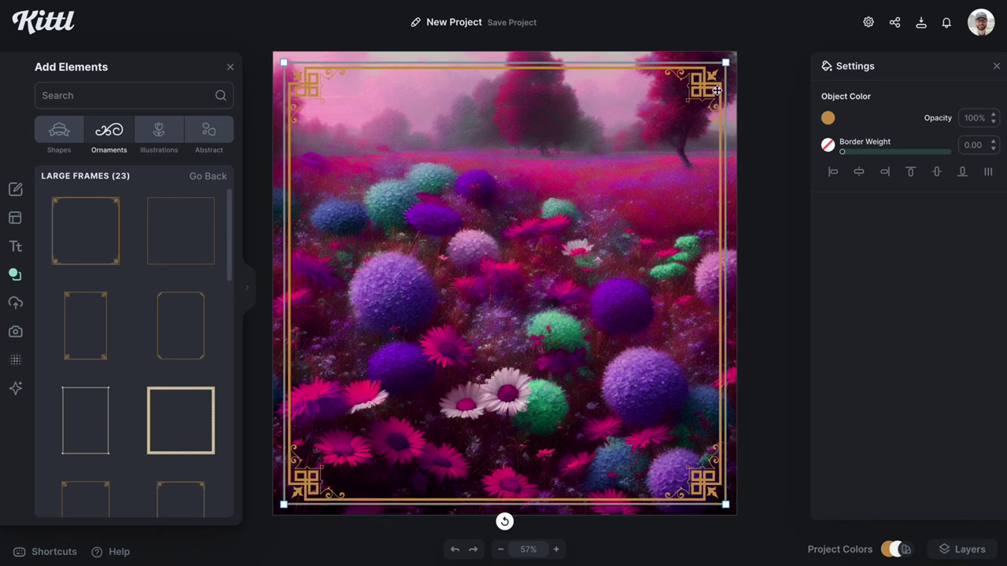
Sample a daisy petal for the ornate frame's color and lighten it to pale pink f9d4e5
{"action": "left_click", "coordinate": [827, 119]}
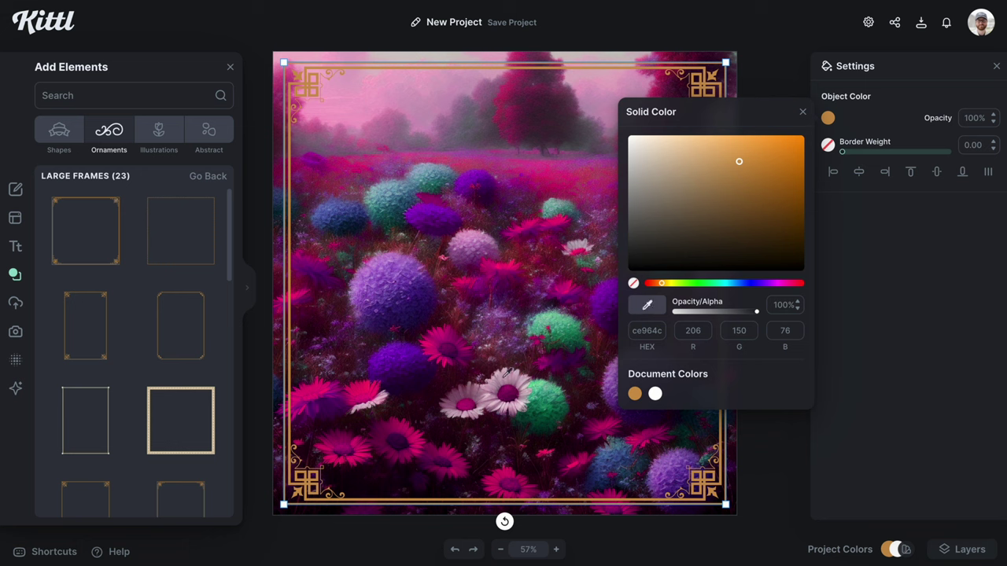
{"action": "left_click", "coordinate": [504, 376]}
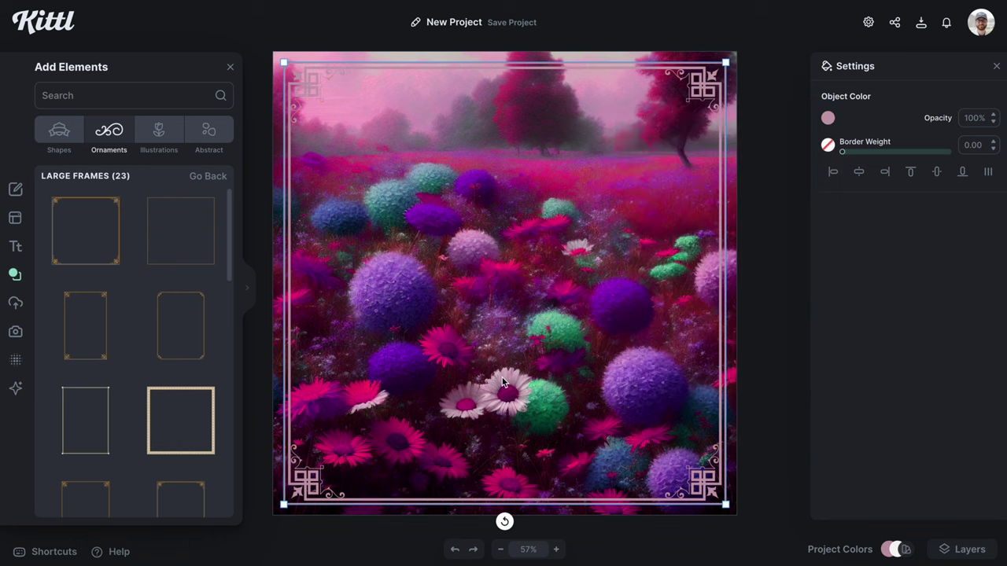
{"action": "left_click", "coordinate": [828, 119]}
{"action": "left_click_drag", "start_coordinate": [661, 165], "coordinate": [657, 142]}
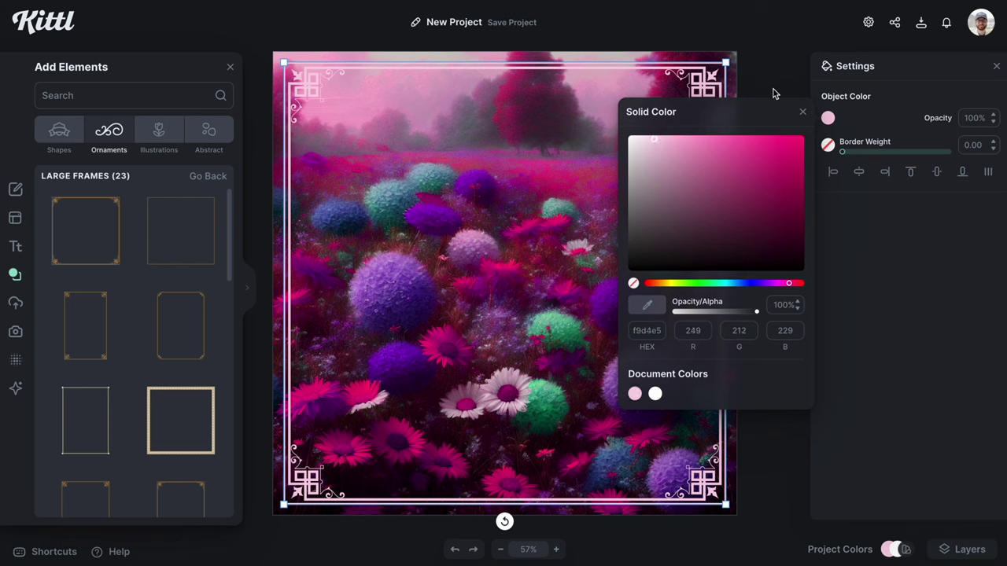
{"action": "left_click", "coordinate": [776, 92]}
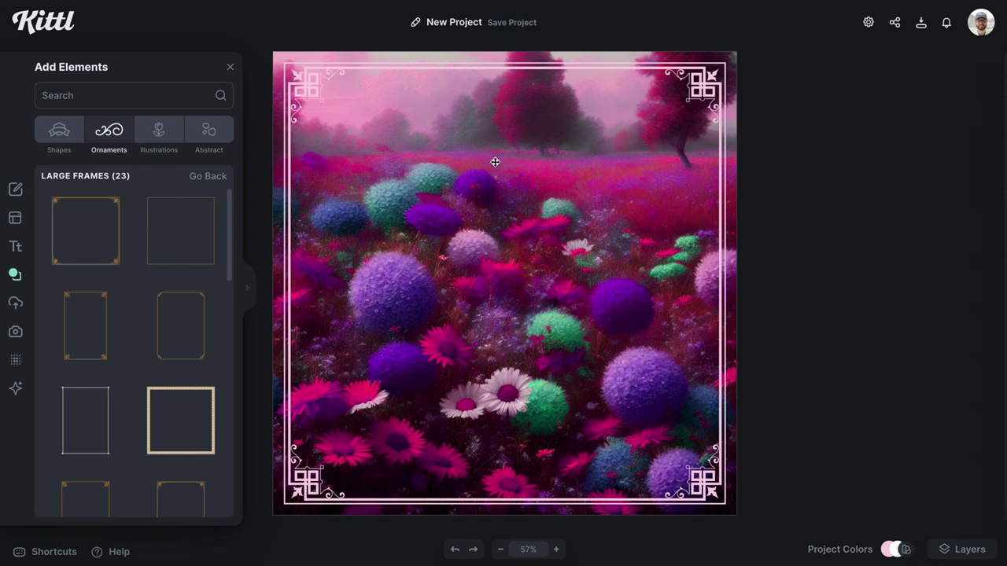
Show all Motivational designs among the Posters templates
{"action": "left_click", "coordinate": [18, 225]}
{"action": "left_click", "coordinate": [109, 98]}
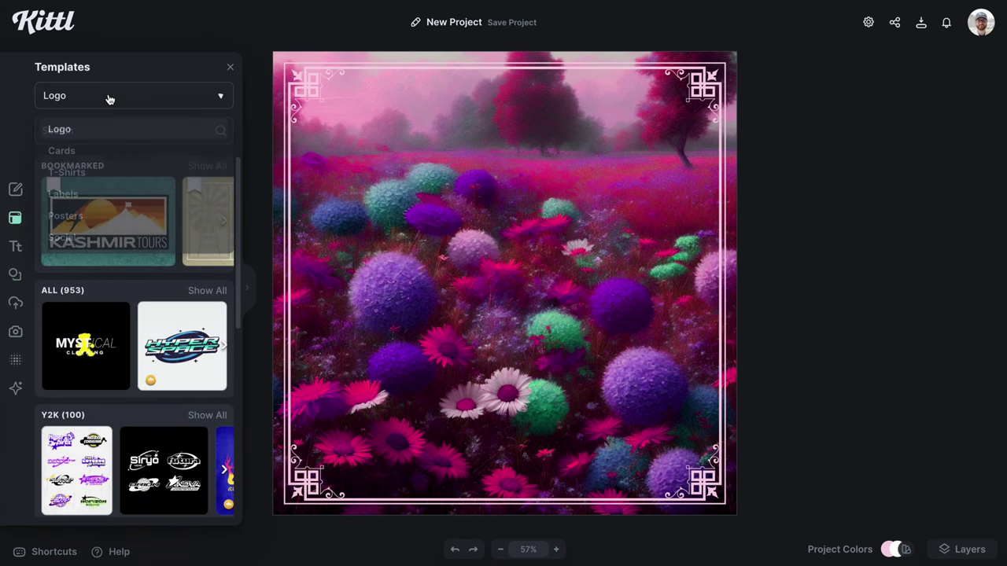
{"action": "left_click", "coordinate": [65, 218]}
{"action": "scroll", "coordinate": [144, 300], "scroll_direction": "down", "scroll_amount": 3}
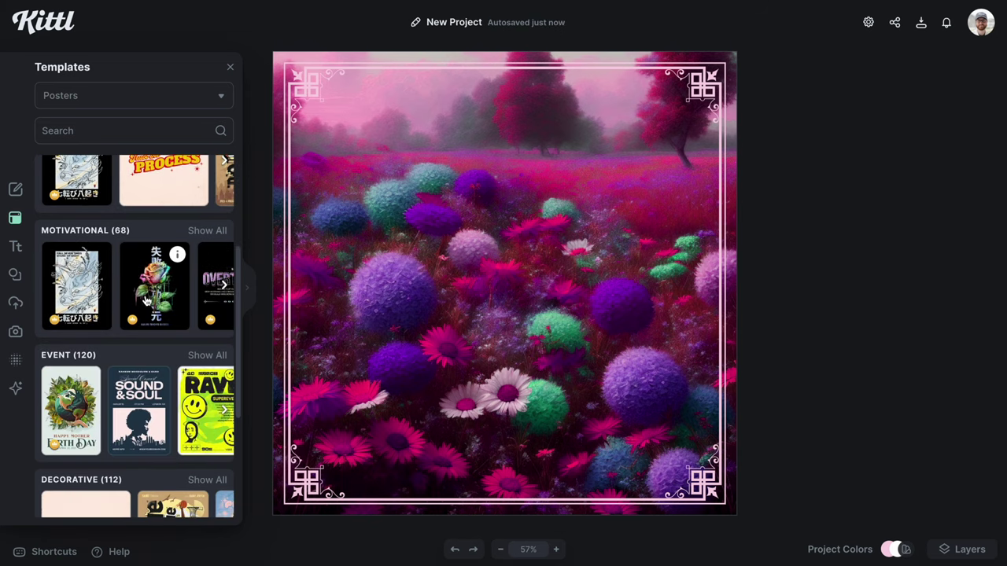
{"action": "scroll", "coordinate": [145, 300], "scroll_direction": "down", "scroll_amount": 1}
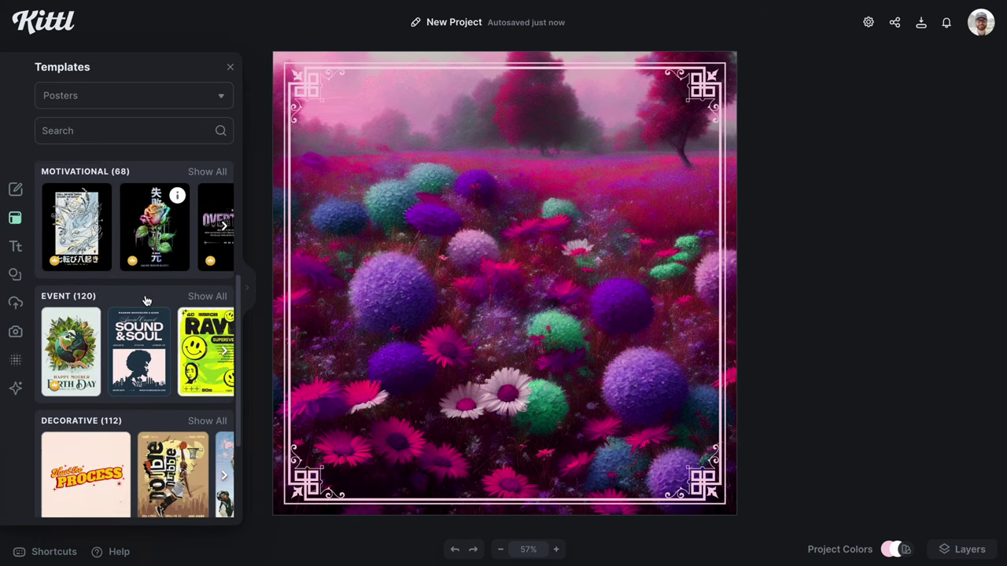
{"action": "left_click", "coordinate": [219, 171]}
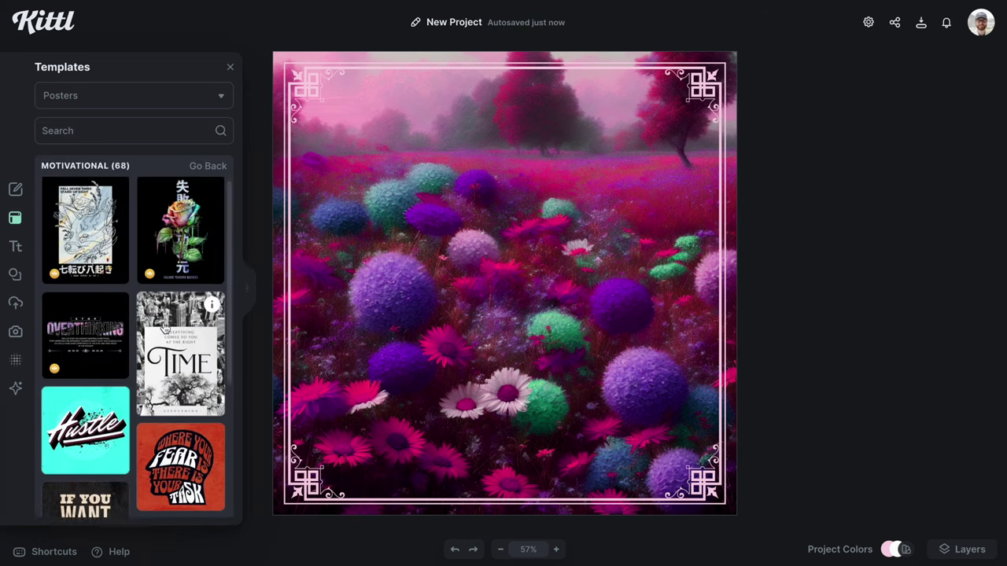
Find the gold and navy "Believe in Yourself" template in the Motivational collection and open it as a new project
{"action": "scroll", "coordinate": [163, 329], "scroll_direction": "down", "scroll_amount": 5}
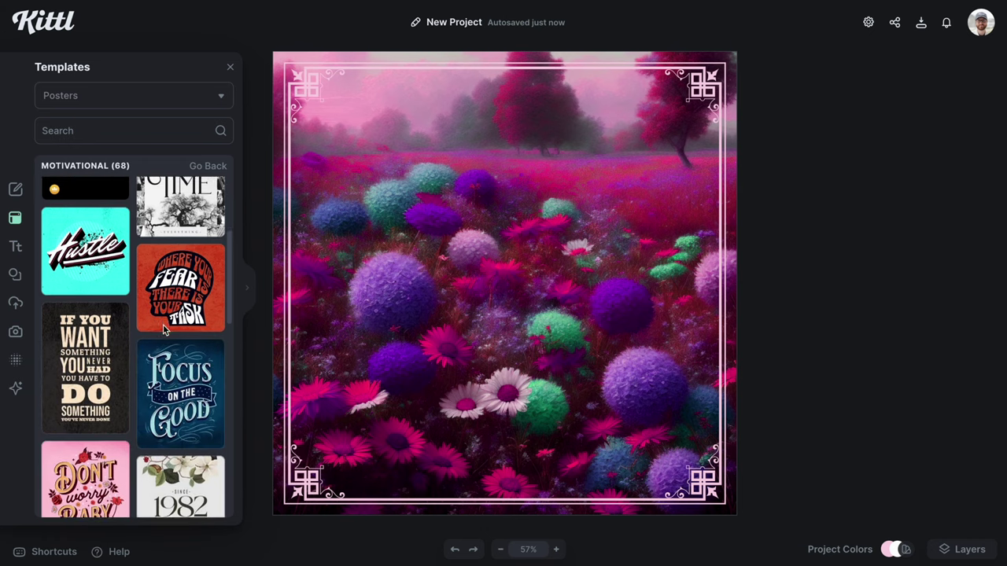
{"action": "scroll", "coordinate": [163, 325], "scroll_direction": "down", "scroll_amount": 7}
{"action": "scroll", "coordinate": [163, 330], "scroll_direction": "down", "scroll_amount": 8}
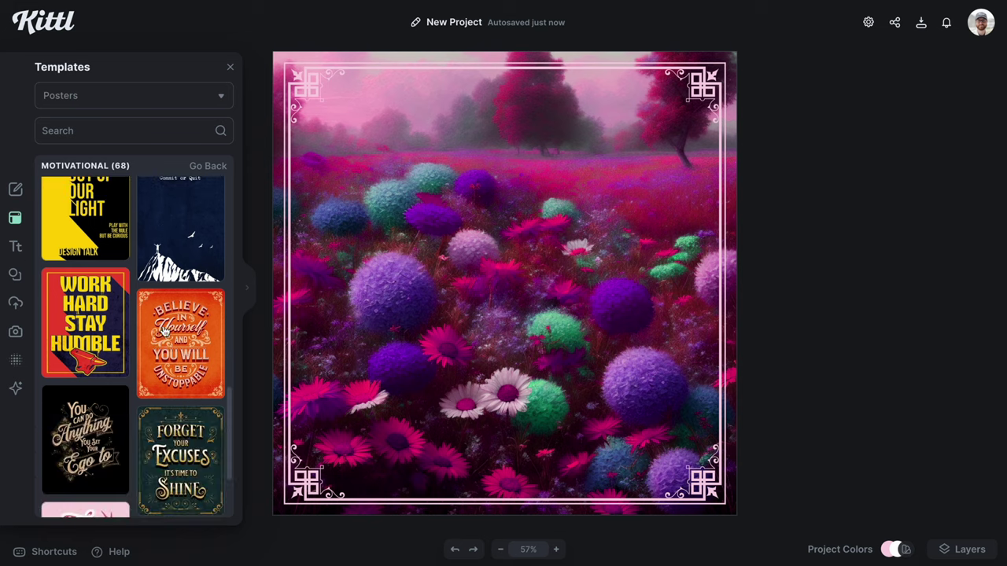
{"action": "scroll", "coordinate": [164, 331], "scroll_direction": "down", "scroll_amount": 8}
{"action": "scroll", "coordinate": [164, 331], "scroll_direction": "down", "scroll_amount": 10}
{"action": "scroll", "coordinate": [164, 331], "scroll_direction": "down", "scroll_amount": 3}
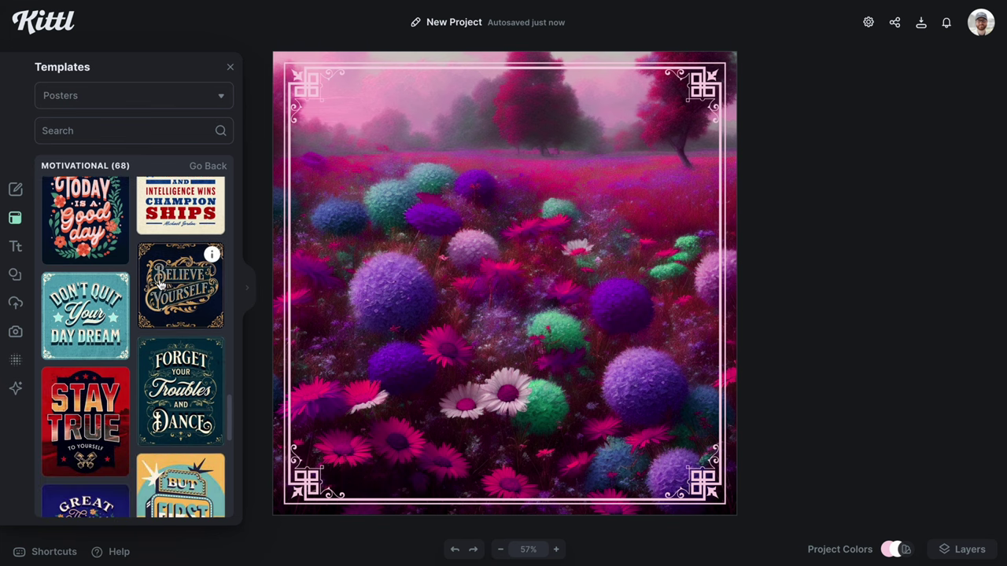
{"action": "left_click", "coordinate": [176, 290]}
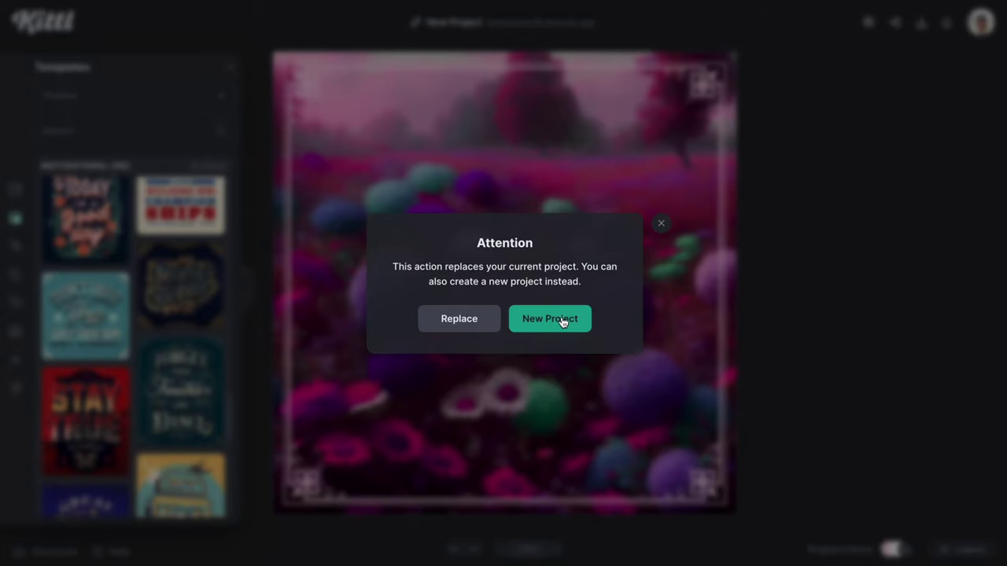
{"action": "left_click", "coordinate": [550, 318]}
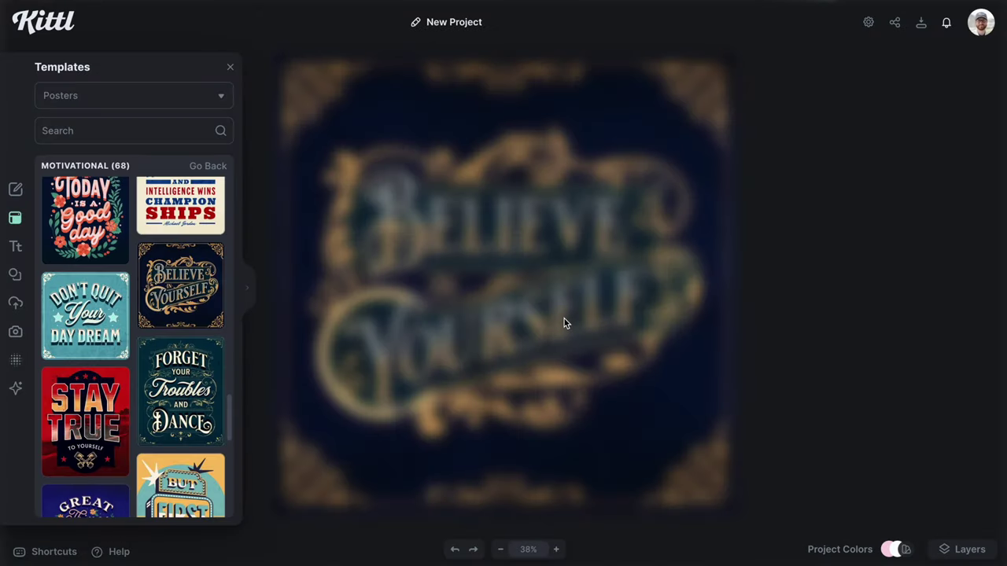
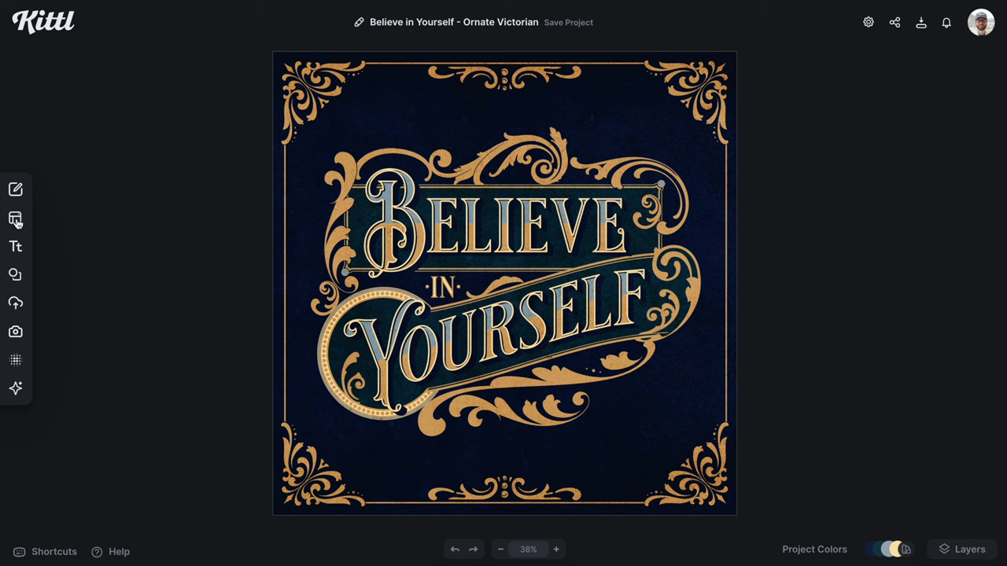
Reopen the flower meadow project from the saved projects, alongside the template in its own browser tab
{"action": "left_click", "coordinate": [15, 189]}
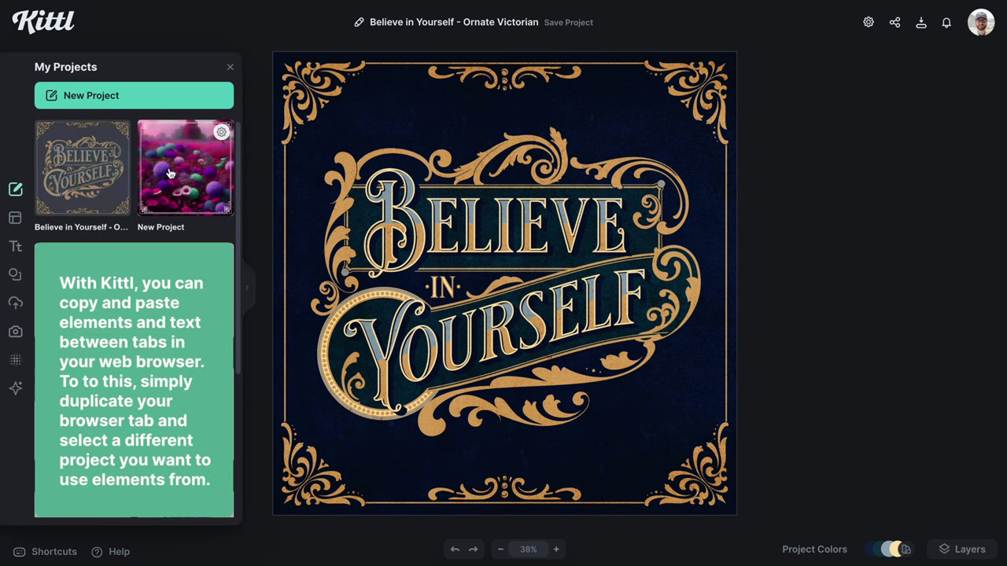
{"action": "left_click", "coordinate": [169, 173]}
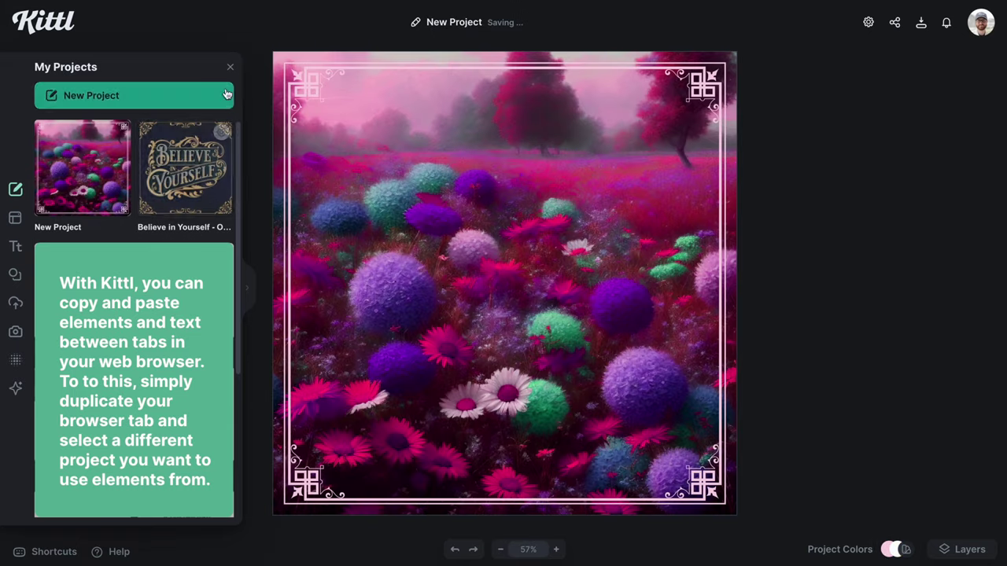
{"action": "left_click", "coordinate": [229, 68]}
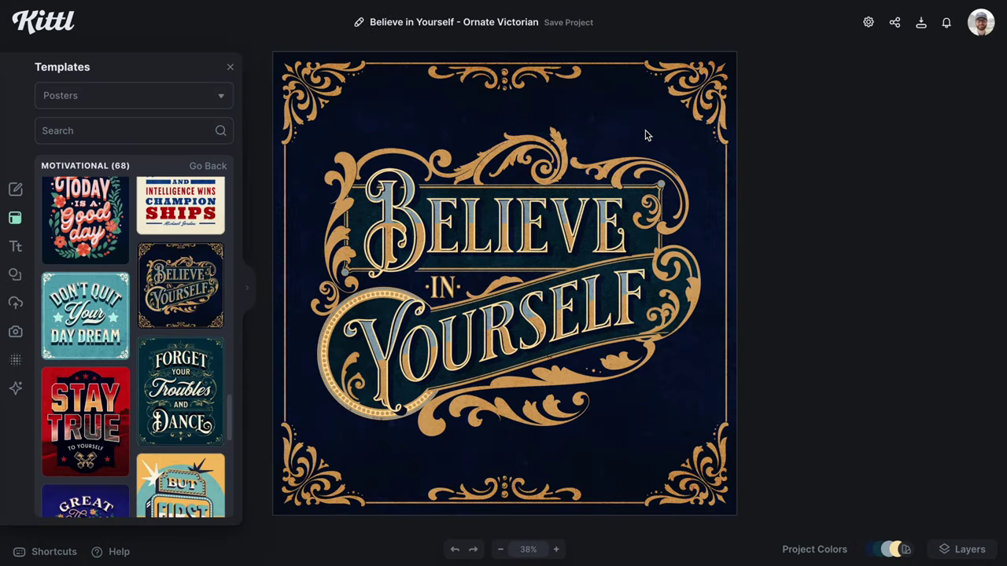
Copy the template's "Believe in Yourself" lettering with its banners and ornaments and paste it into the meadow project
{"action": "left_click", "coordinate": [645, 135]}
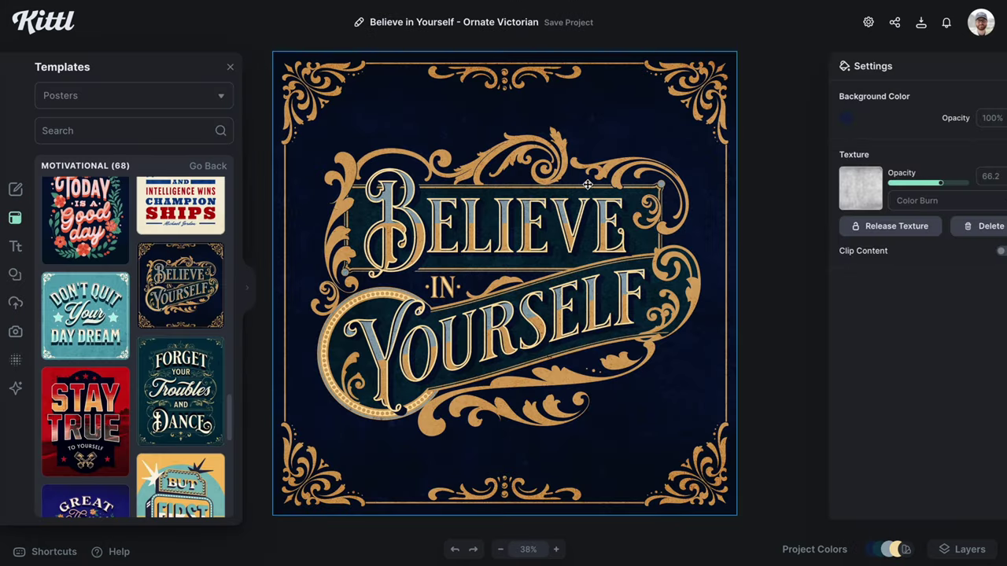
{"action": "left_click", "coordinate": [467, 229]}
{"action": "left_click", "coordinate": [446, 289], "text": "shift"}
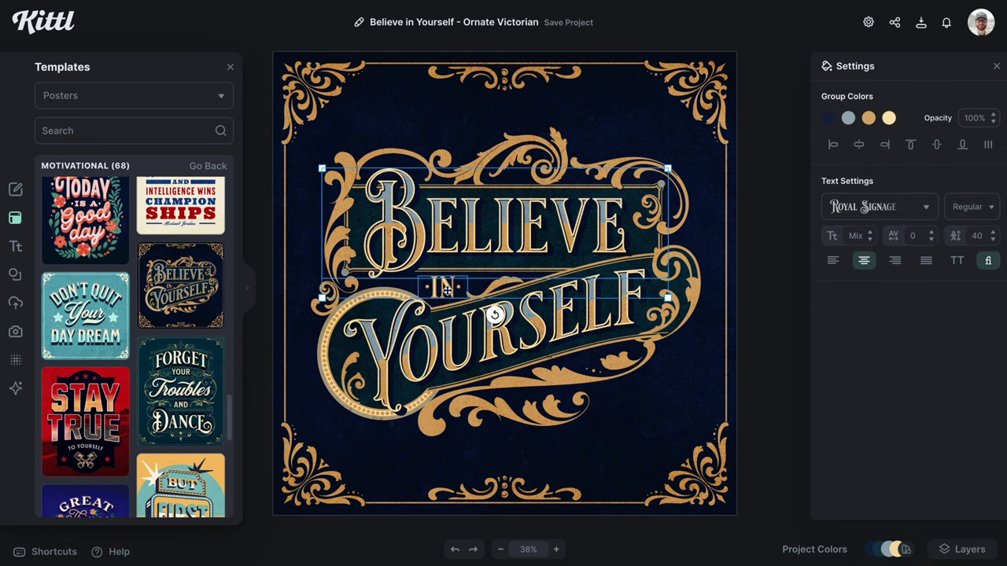
{"action": "left_click", "coordinate": [448, 344], "text": "shift"}
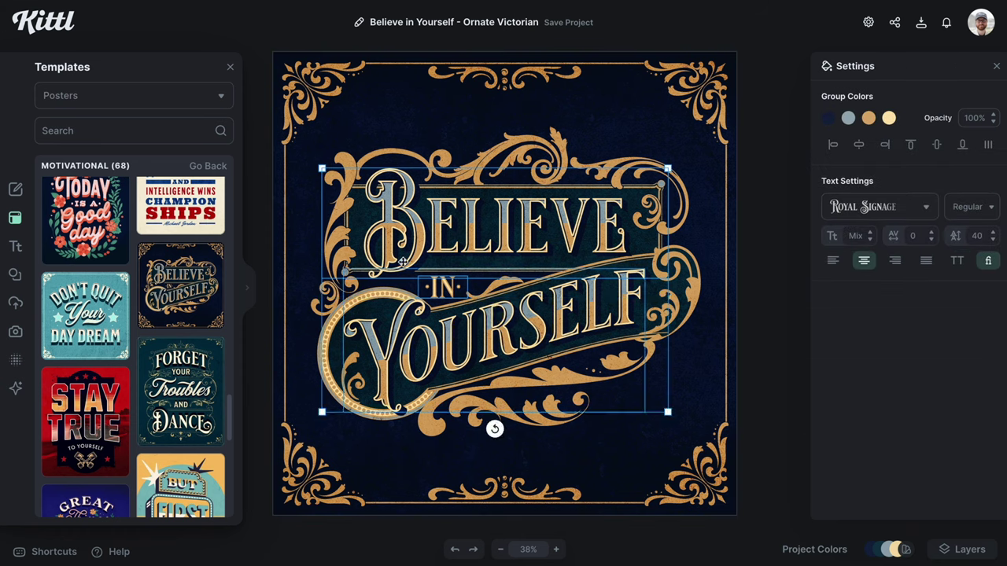
{"action": "left_click", "coordinate": [398, 153], "text": "shift"}
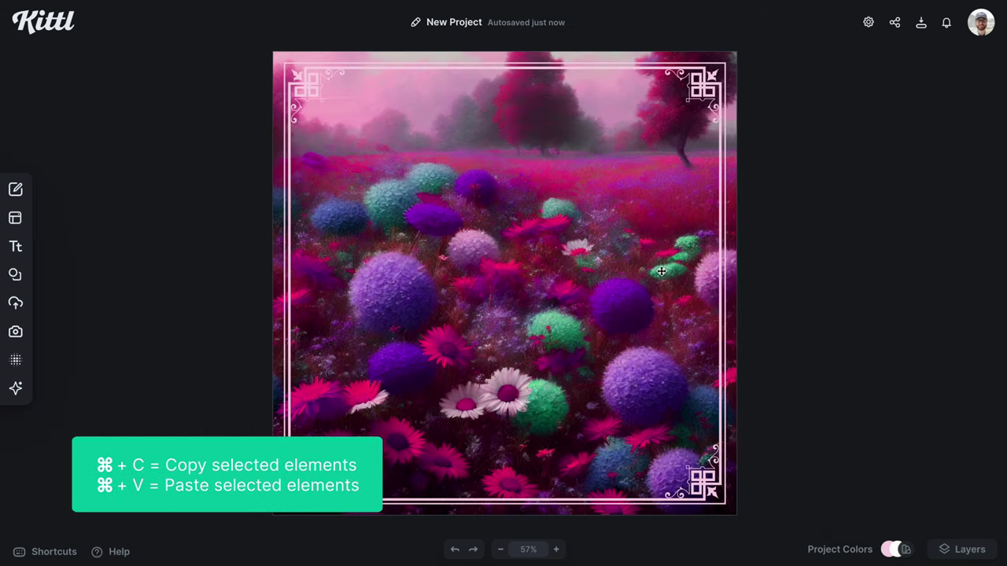
{"action": "key", "text": "super+v"}
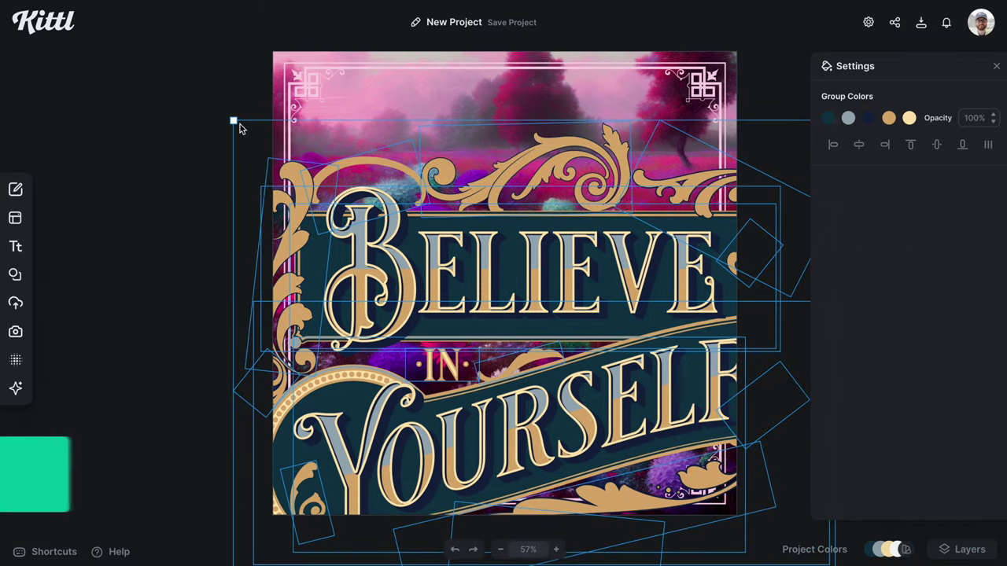
Scale down the pasted lettering group and center it inside the ornate frame
{"action": "left_click_drag", "start_coordinate": [234, 122], "coordinate": [476, 315]}
{"action": "left_click_drag", "start_coordinate": [638, 379], "coordinate": [485, 199]}
{"action": "left_click_drag", "start_coordinate": [685, 134], "coordinate": [704, 116]}
{"action": "left_click_drag", "start_coordinate": [602, 223], "coordinate": [599, 227]}
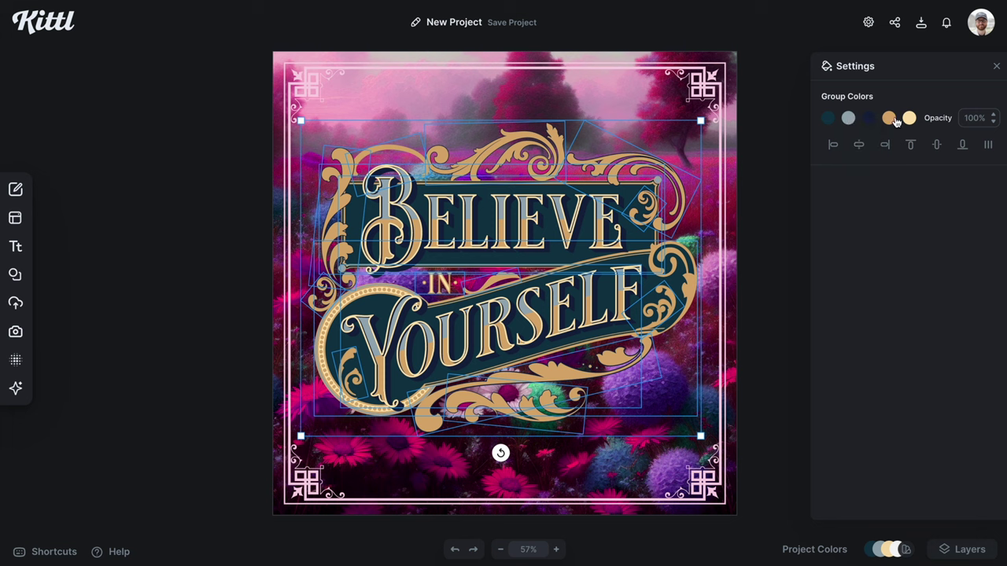
Shift the dark teal of the lettering's banners to blue 303d80
{"action": "left_click", "coordinate": [827, 120]}
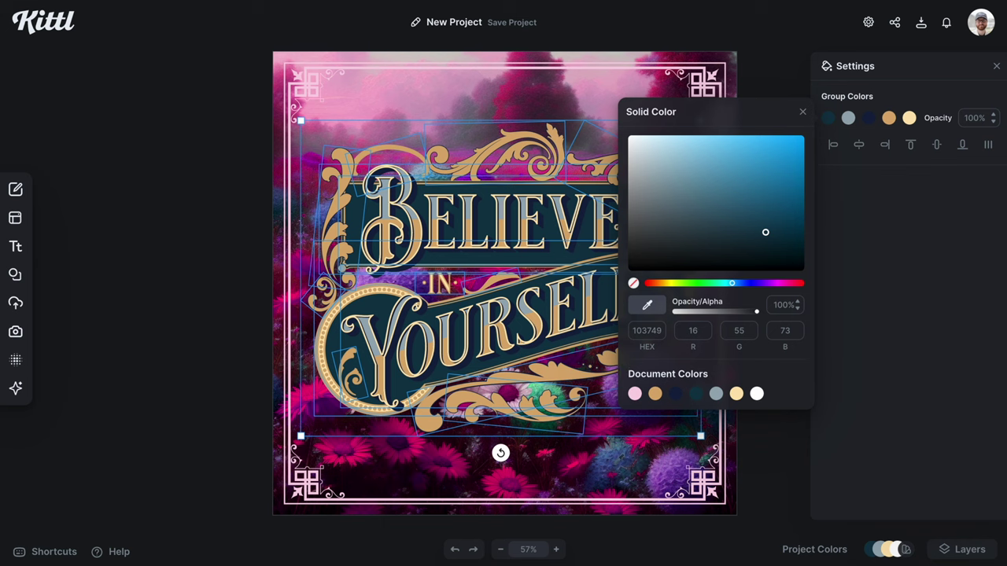
{"action": "left_click_drag", "start_coordinate": [731, 283], "coordinate": [744, 283]}
{"action": "left_click", "coordinate": [605, 472]}
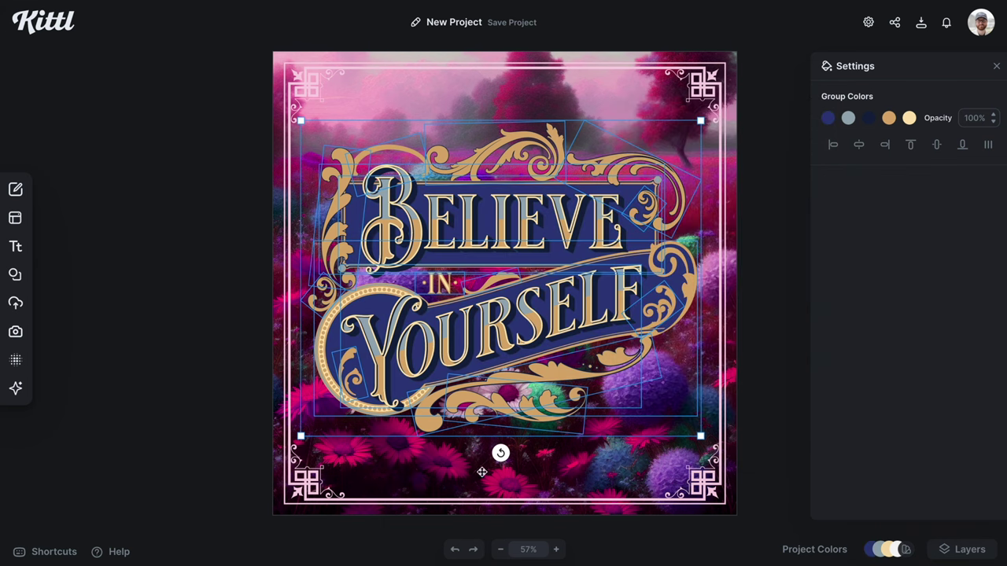
Recolor the lettering group with dark purple banners sampled from the meadow and pale pink ornaments from the document colors
{"action": "left_click", "coordinate": [827, 119]}
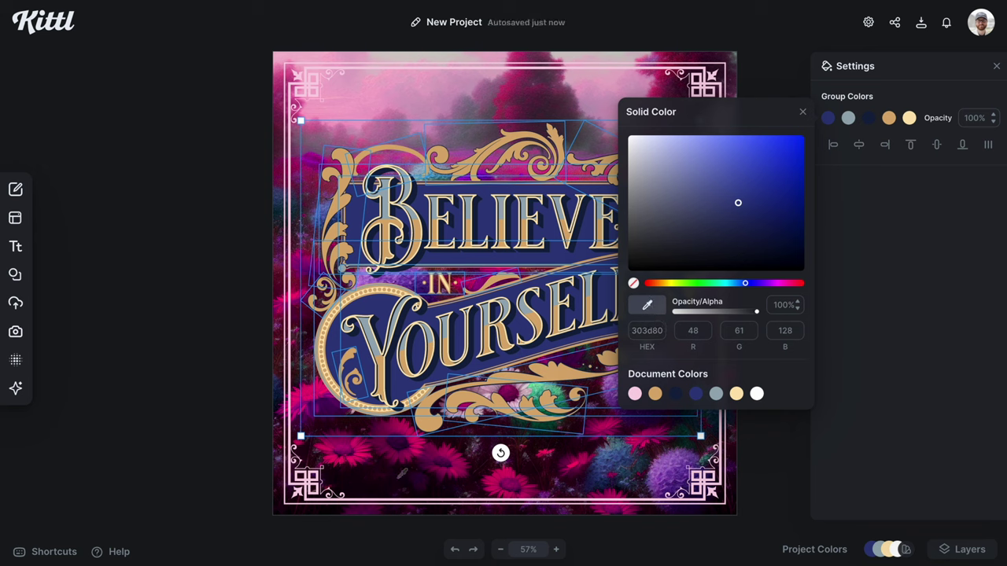
{"action": "left_click", "coordinate": [401, 445]}
{"action": "left_click", "coordinate": [888, 118]}
{"action": "left_click", "coordinate": [888, 118]}
{"action": "left_click", "coordinate": [696, 394]}
{"action": "left_click", "coordinate": [848, 118]}
{"action": "left_click", "coordinate": [848, 118]}
{"action": "left_click", "coordinate": [888, 118]}
{"action": "left_click", "coordinate": [781, 393]}
{"action": "left_click", "coordinate": [695, 393]}
{"action": "left_click", "coordinate": [764, 79]}
Set the meadow image's brightness to -37%, saturation to -7% and blur to 2%
{"action": "left_click", "coordinate": [686, 207]}
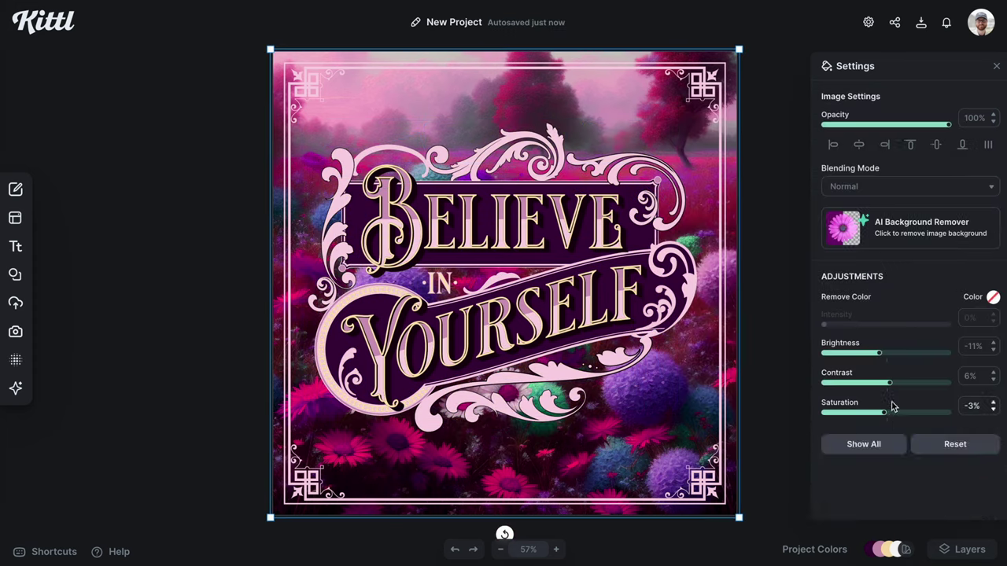
{"action": "left_click", "coordinate": [866, 443]}
{"action": "scroll", "coordinate": [883, 482], "scroll_direction": "down", "scroll_amount": 1}
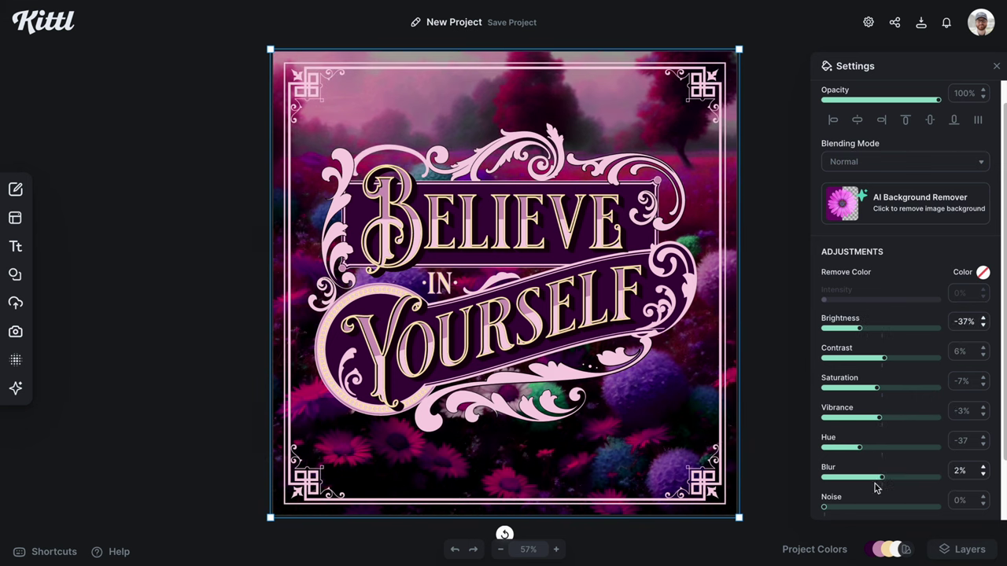
Change the frame, ornament and lettering highlight colors to near-white and reword the lettering to "Bloom Like Flowers"
{"action": "left_click", "coordinate": [792, 331]}
{"action": "left_click", "coordinate": [814, 549]}
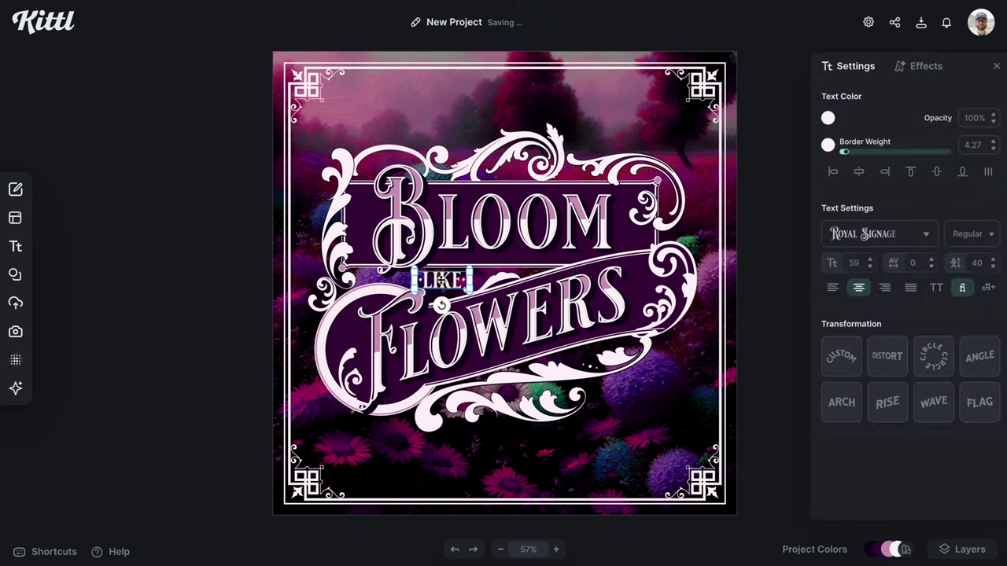
{"action": "left_click", "coordinate": [773, 409]}
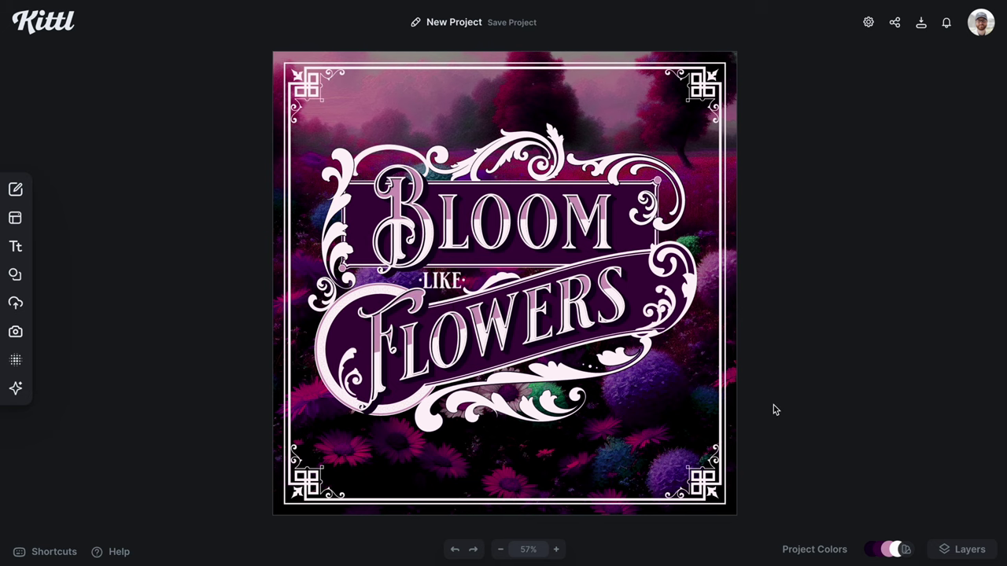
Select the "Flowers" text to show its Rise transformation
{"action": "left_click", "coordinate": [601, 321]}
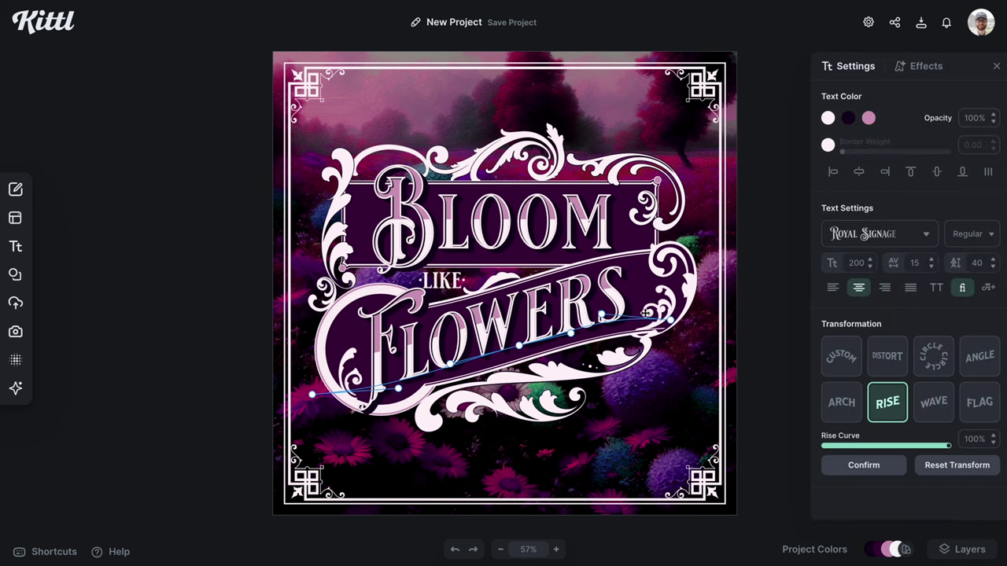